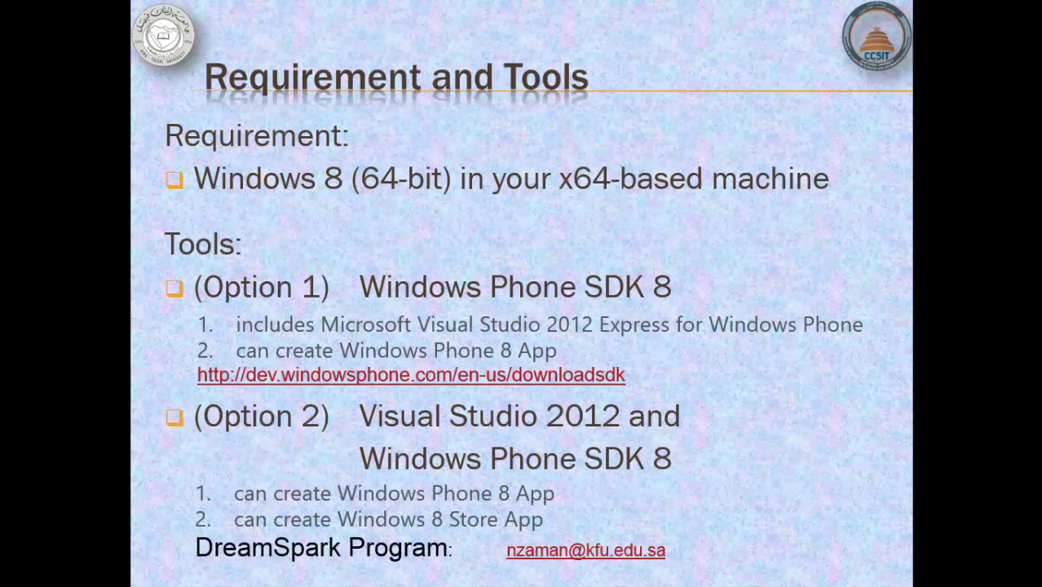
mouse_move(155, 122)
mouse_down()
mouse_move(167, 214)
mouse_move(889, 123)
mouse_up()
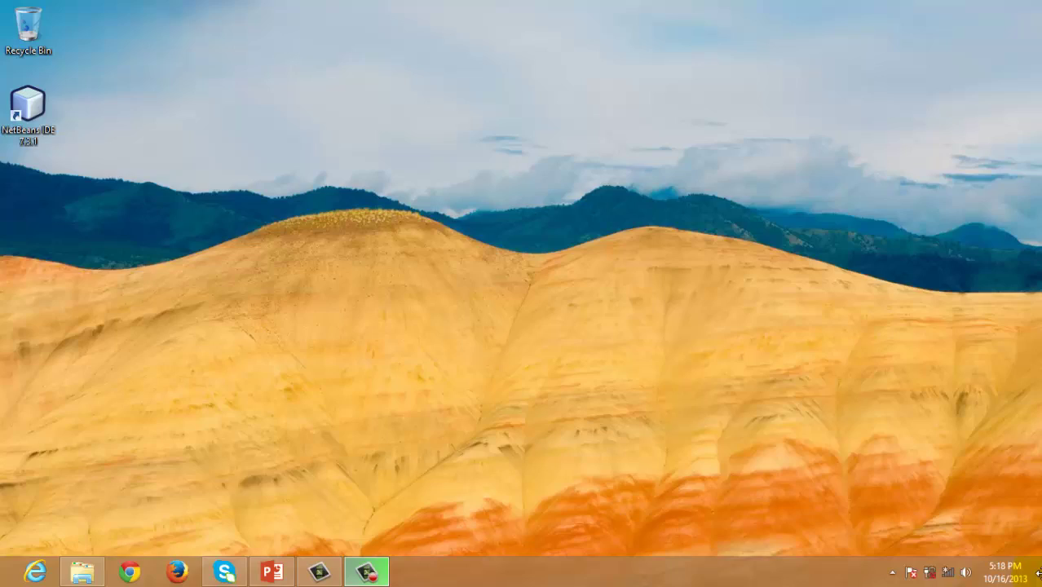
Step: Find the Control Panel through Windows search and open the System page under System and Security
mouse_move(1039, 577)
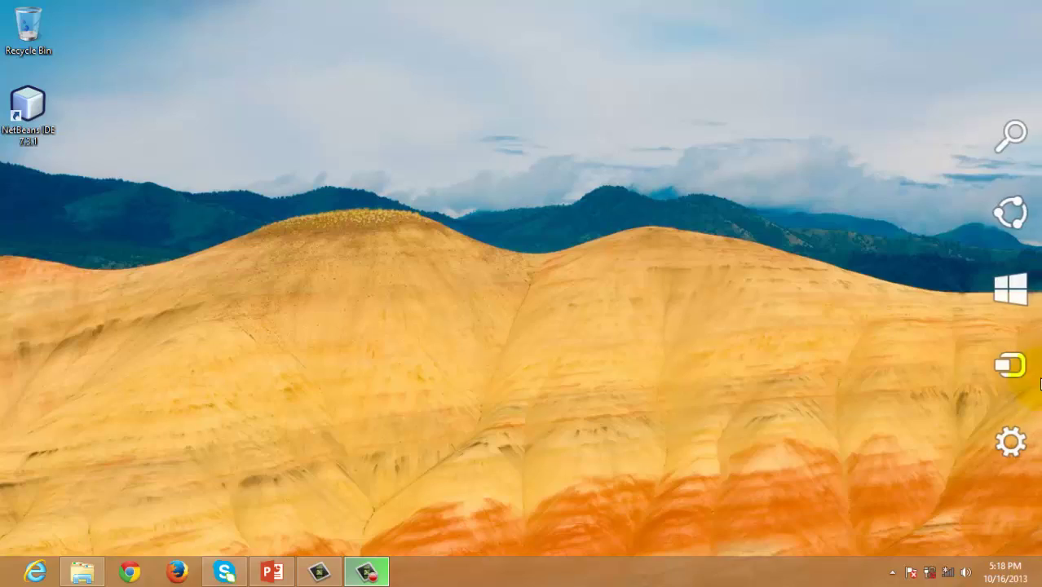
click(1011, 135)
text(con)
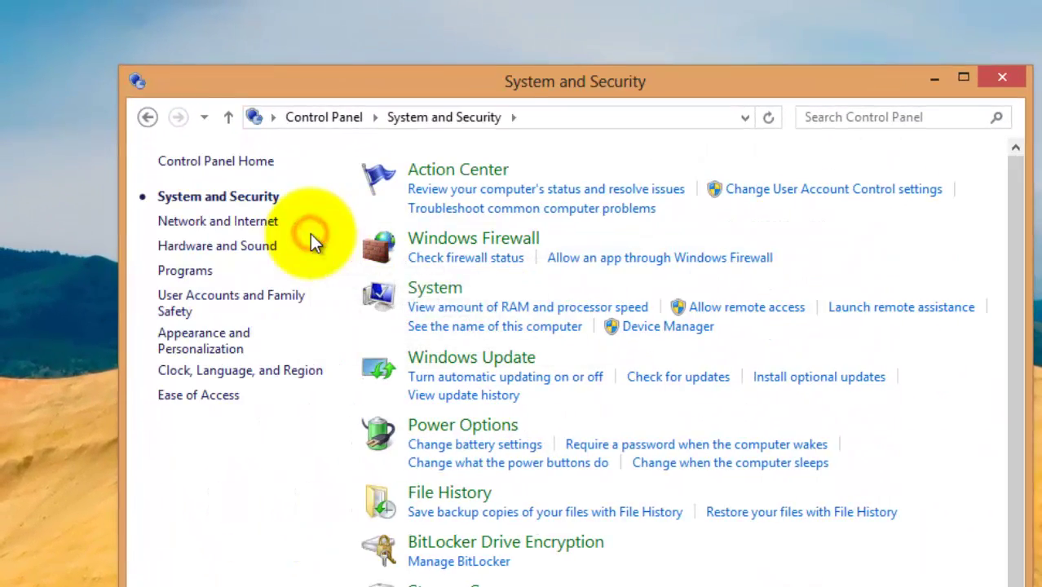
click(427, 295)
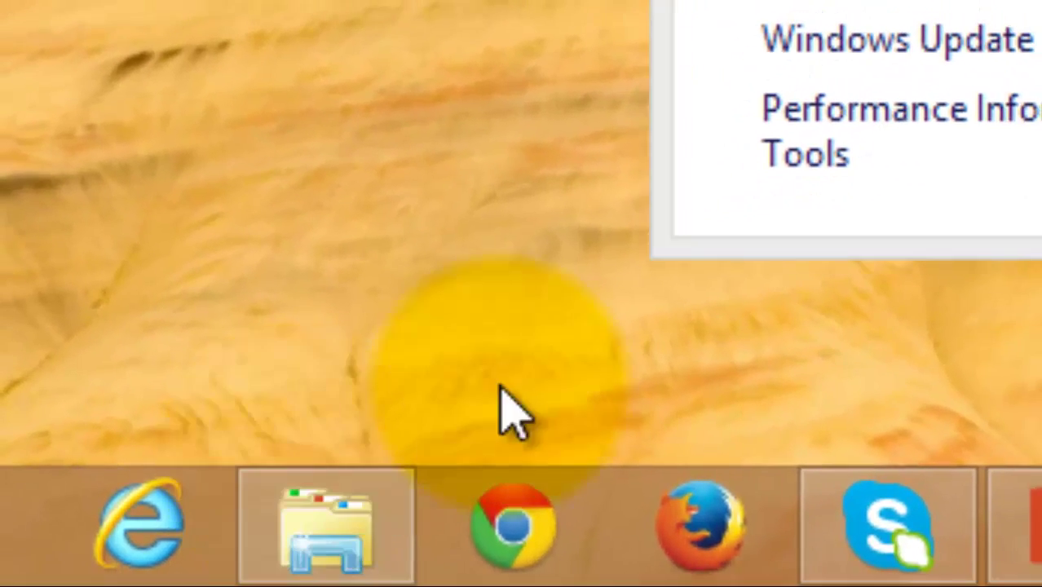
Step: Switch to Chrome and search Google for "windows 8 evaluation version"
click(502, 522)
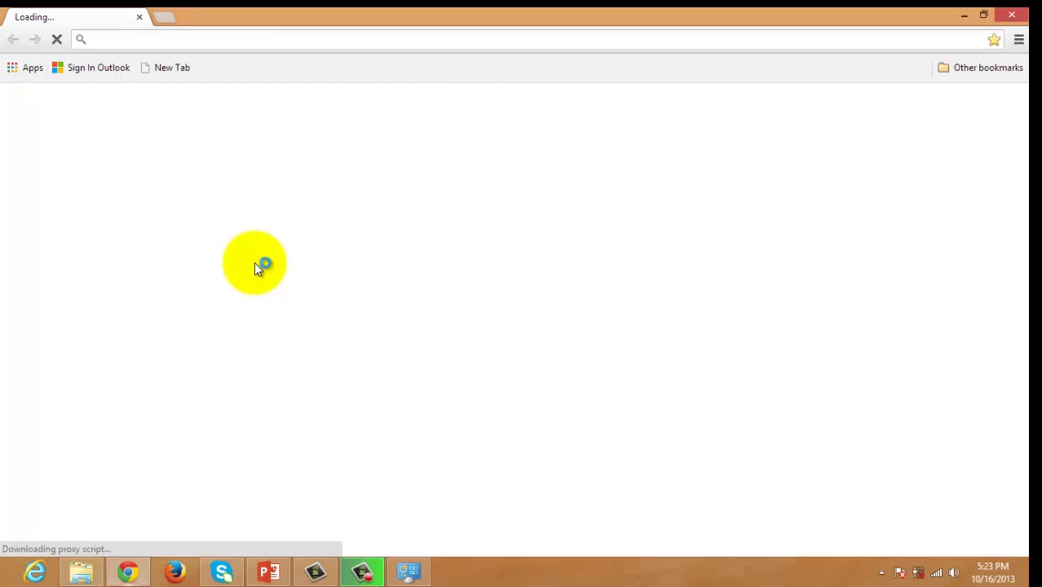
text(window)
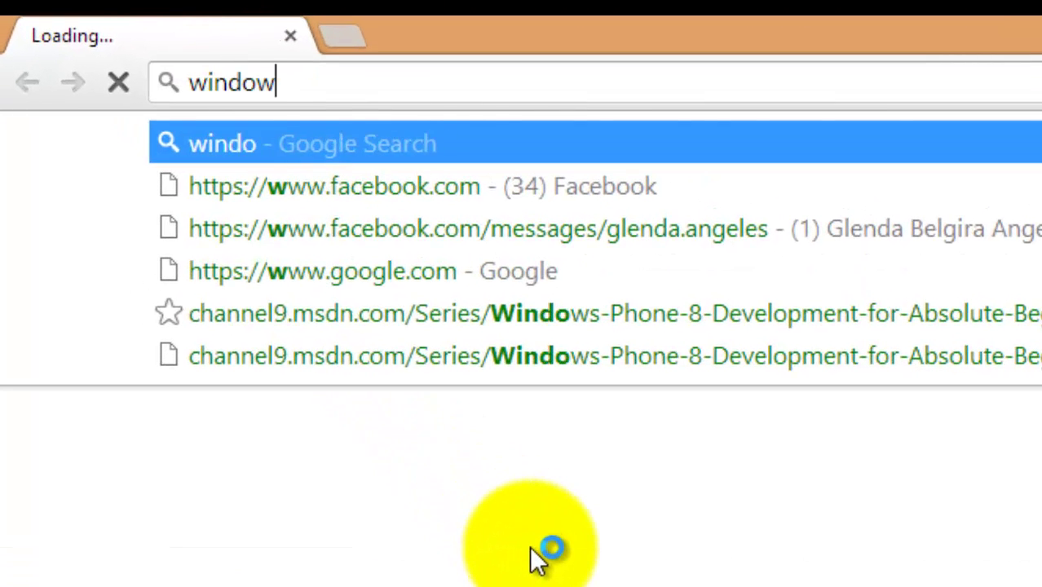
text(s 8 evalu)
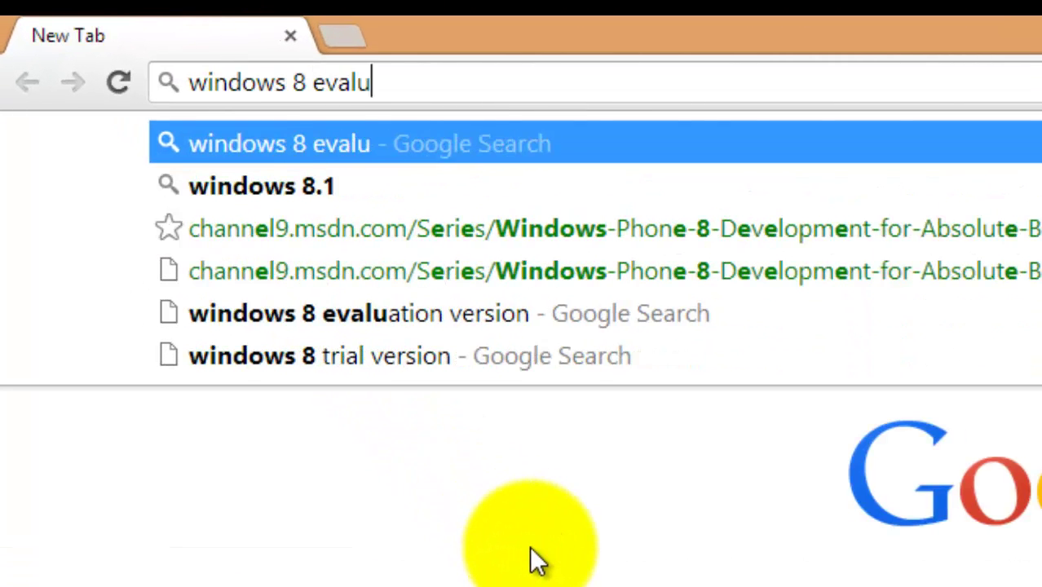
text(ation versio)
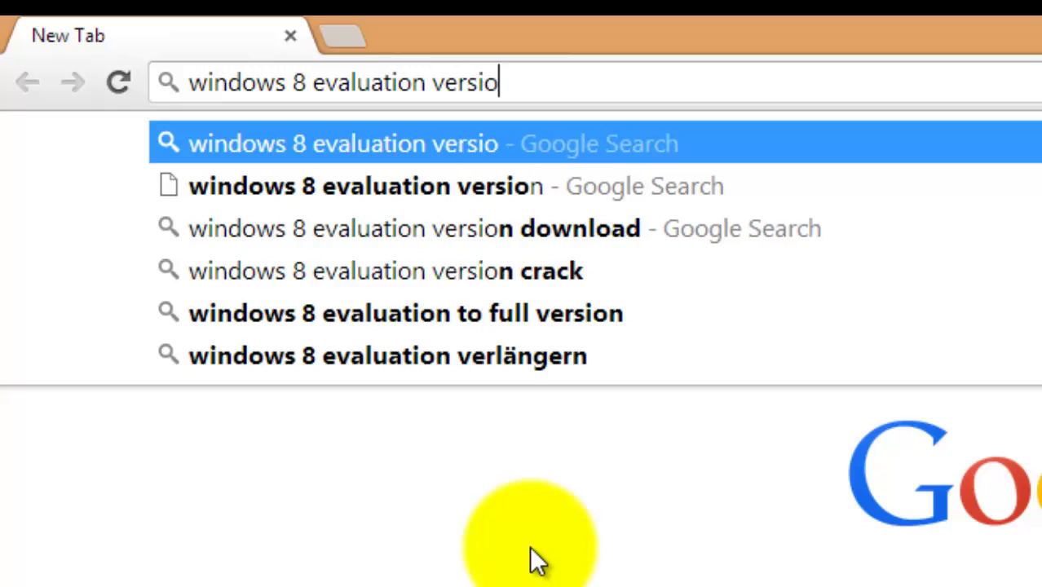
text(n)
key(Return)
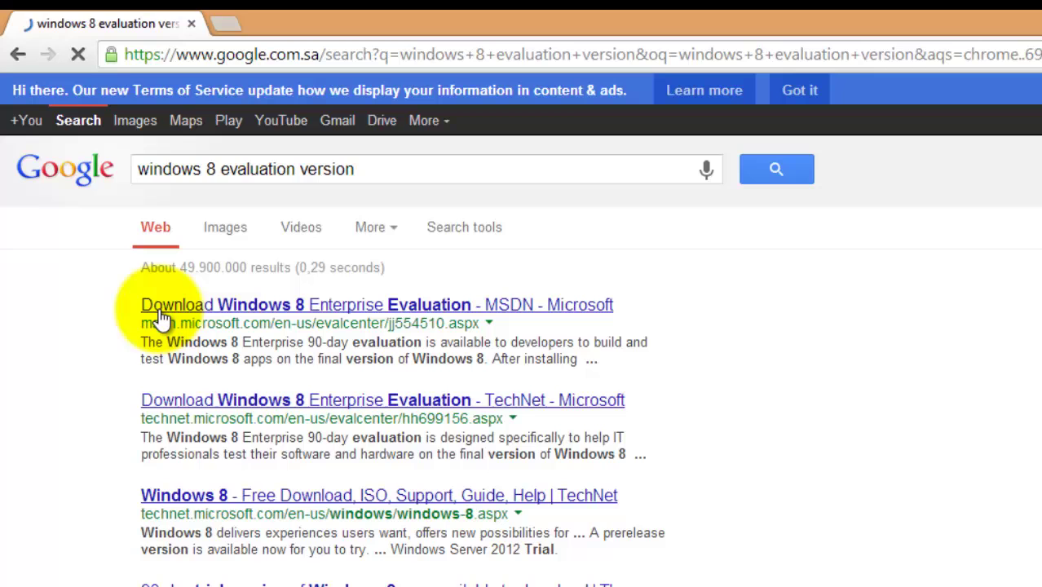
Step: Open the TechNet Windows 8 Enterprise Evaluation result, choose Windows 8 64-bit (x64) and get started with its download
click(210, 401)
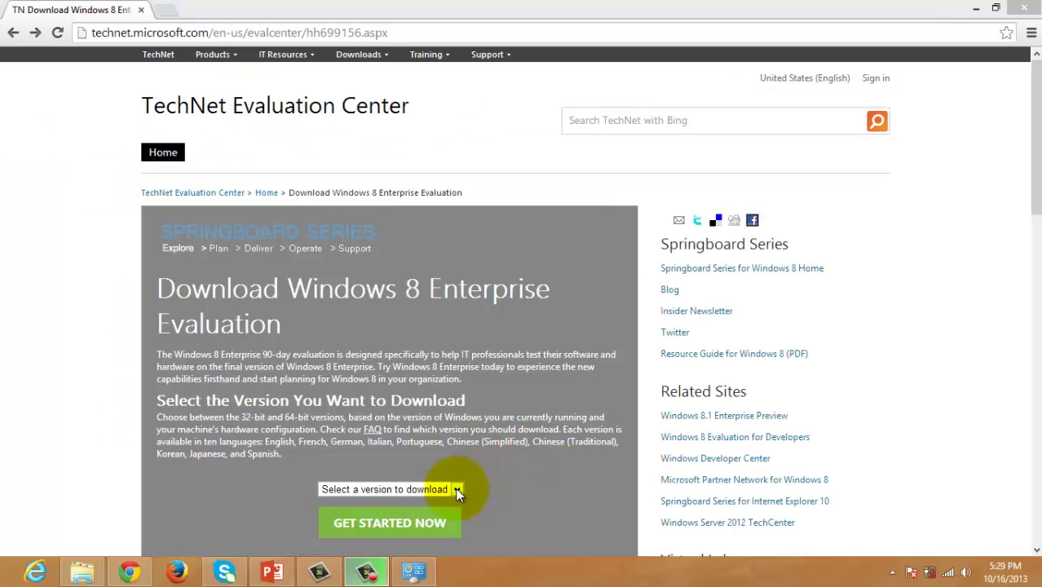
click(457, 489)
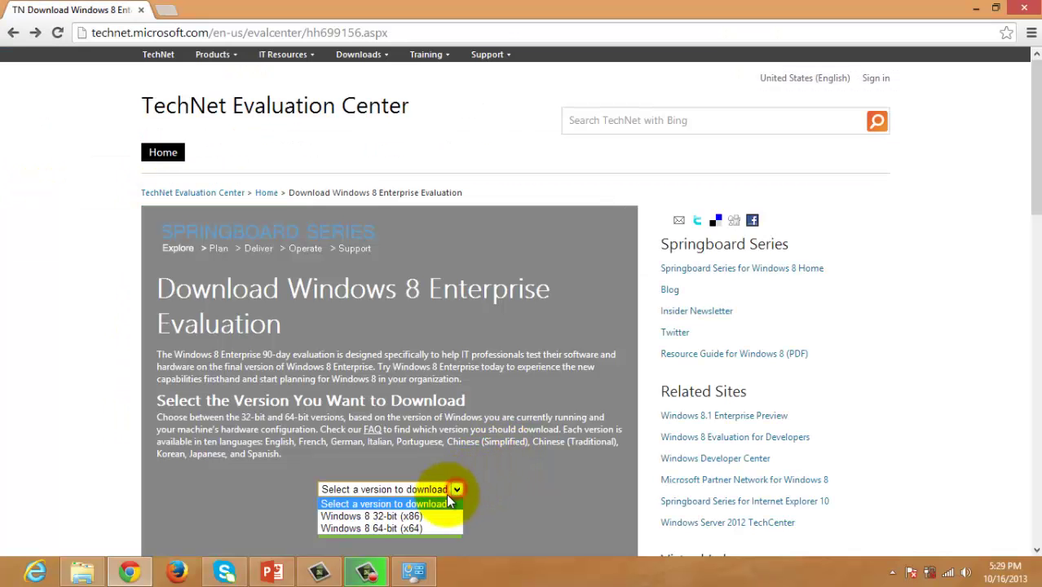
click(413, 527)
click(403, 530)
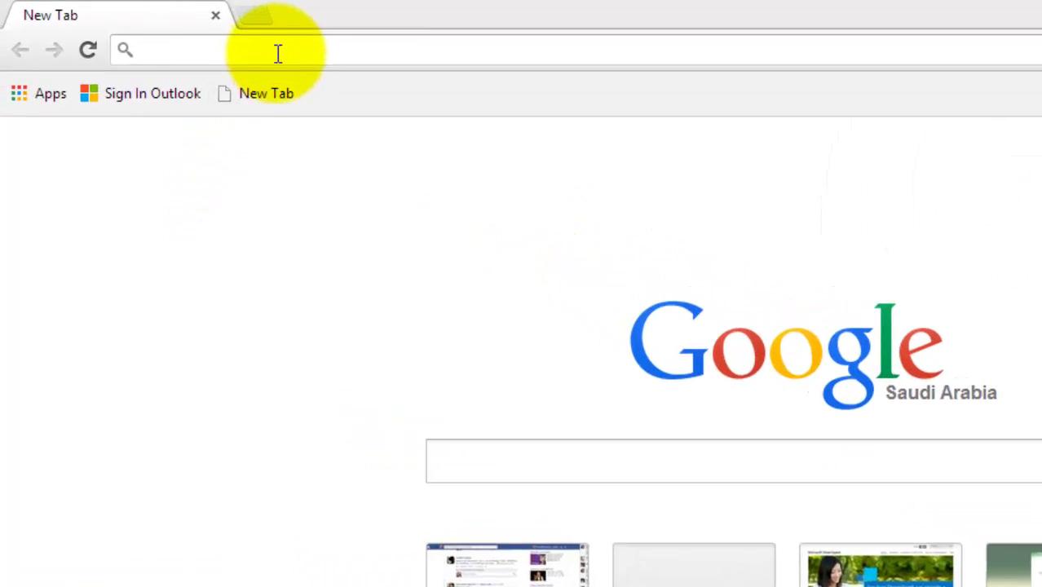
Step: Go to dreamspark.com and open its students section
click(177, 33)
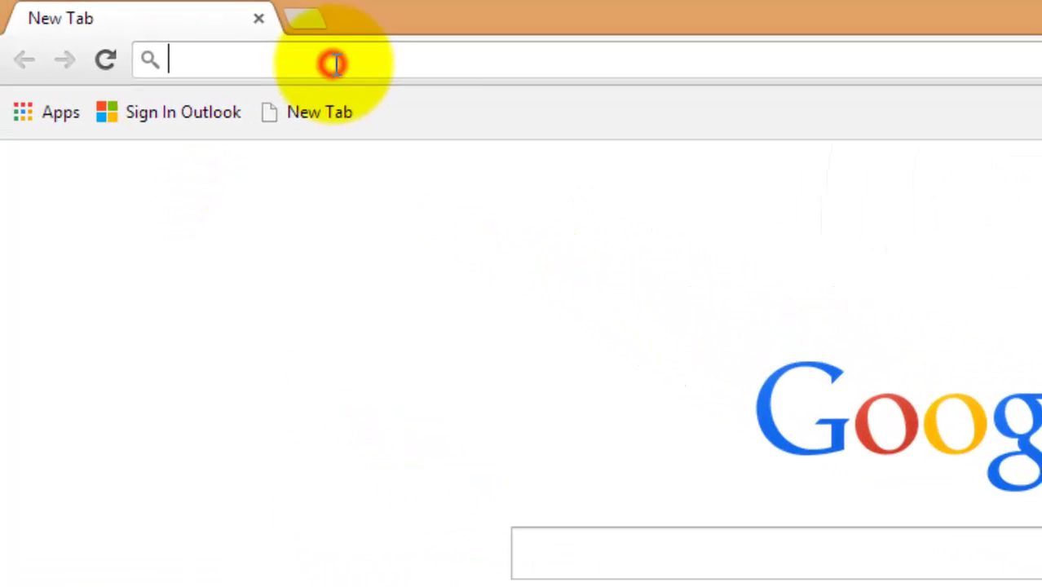
text(dreamspark.com)
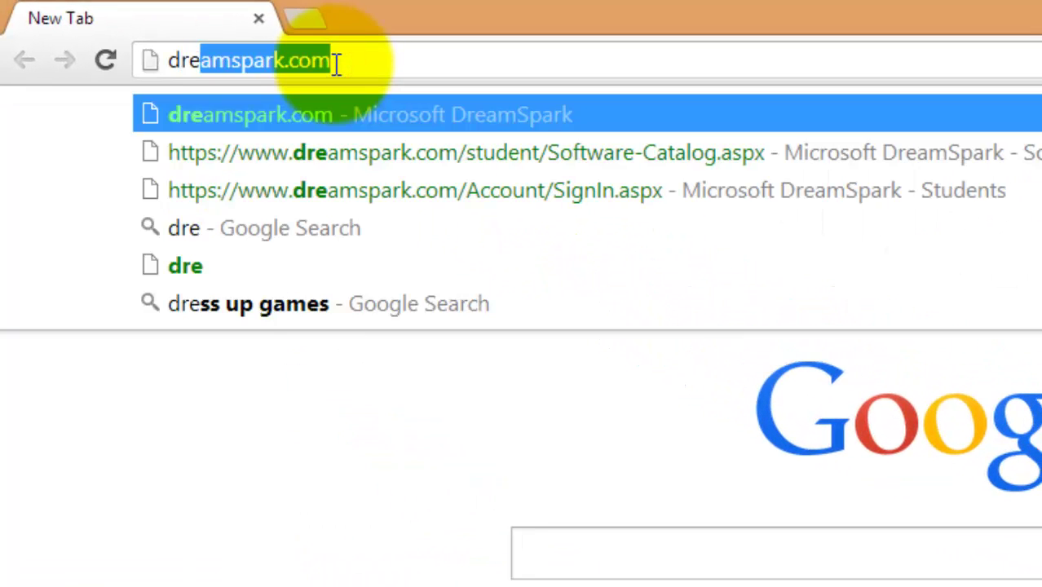
key(Return)
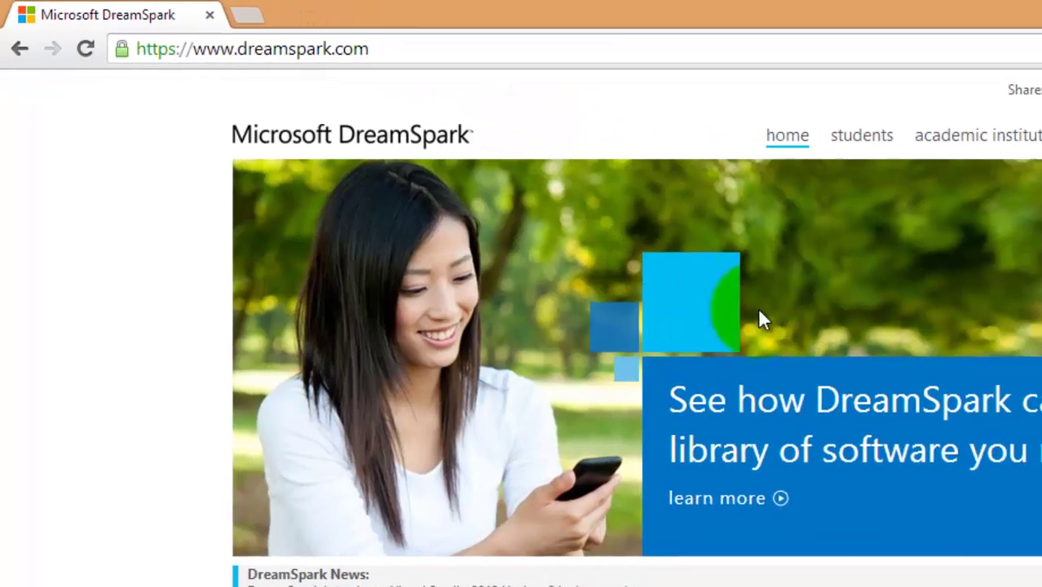
click(862, 135)
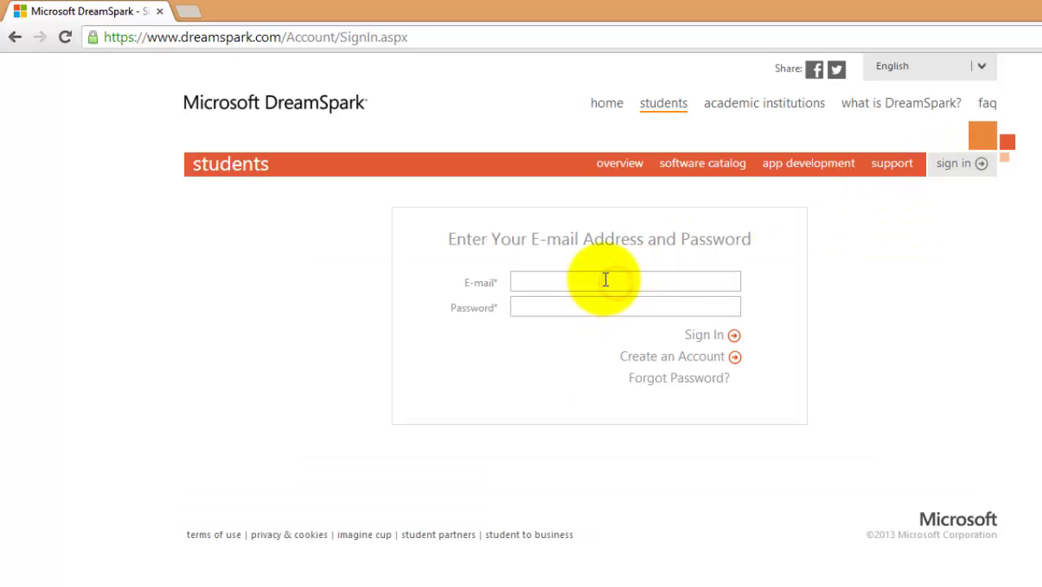
Step: Sign in to the DreamSpark student account with the account e-mail and password
click(605, 281)
click(601, 298)
click(591, 306)
text(*******)
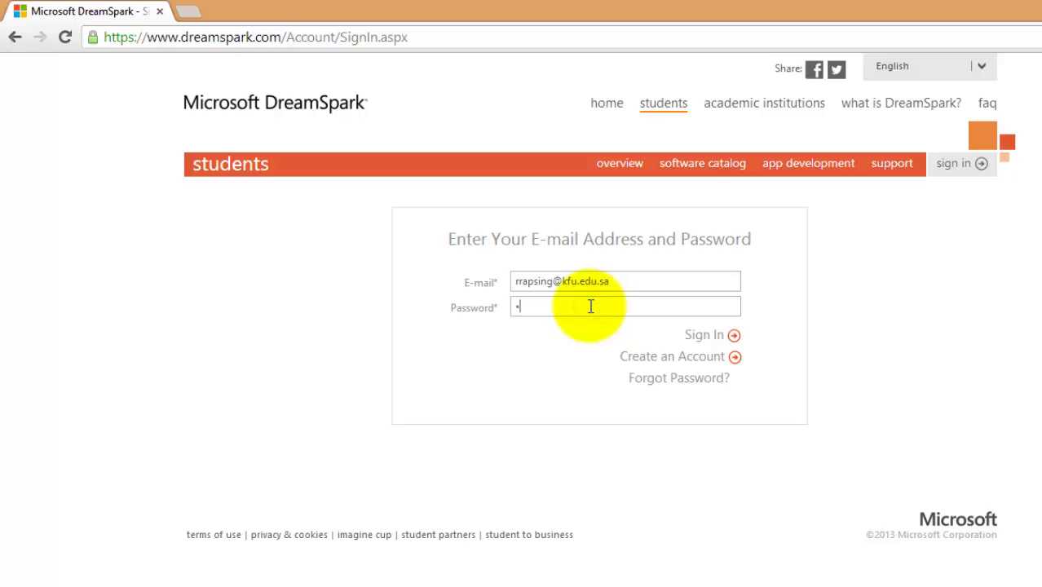
key(Return)
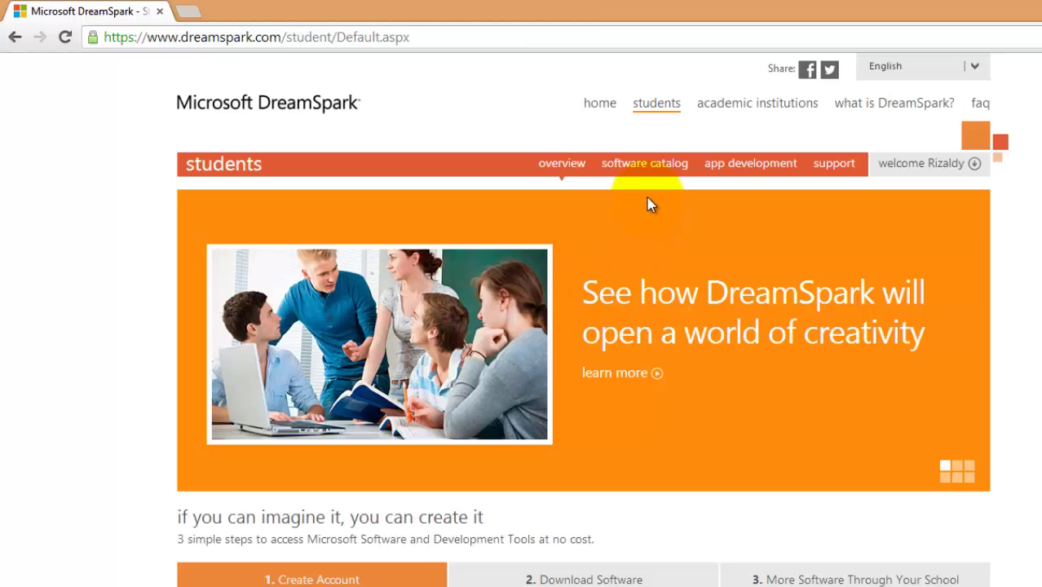
Step: Find Visual Studio Professional 2012 among the Developer & Designer Tools in the software catalog and open its product page
click(652, 162)
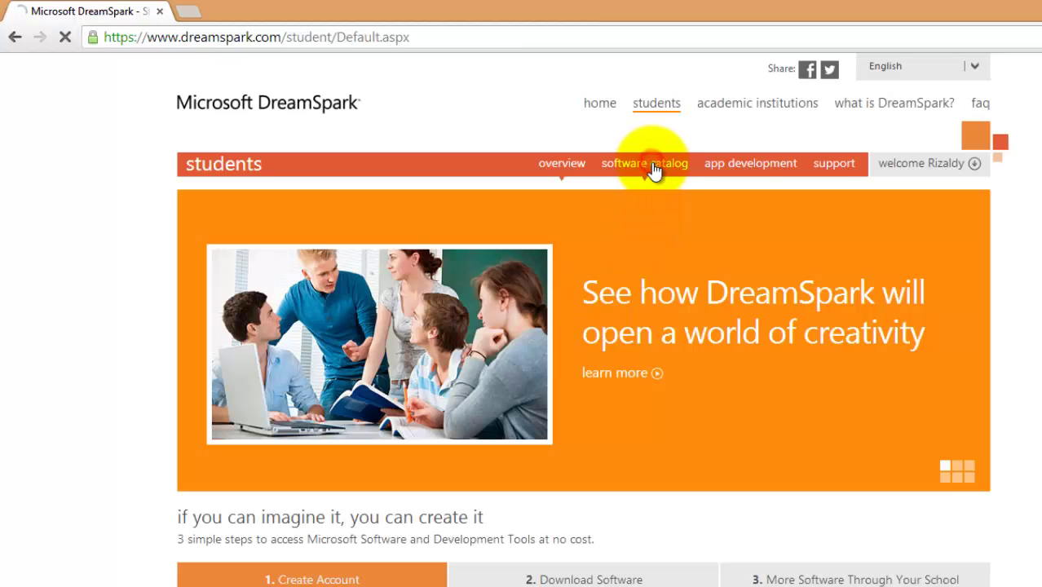
scroll(396, 442, down, 3)
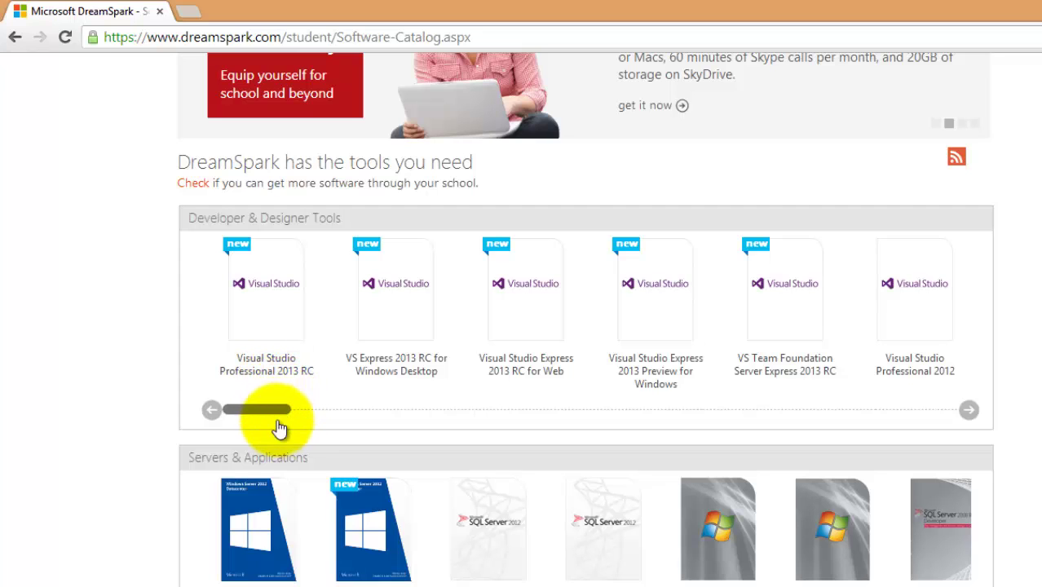
click(273, 413)
drag(273, 416, 366, 378)
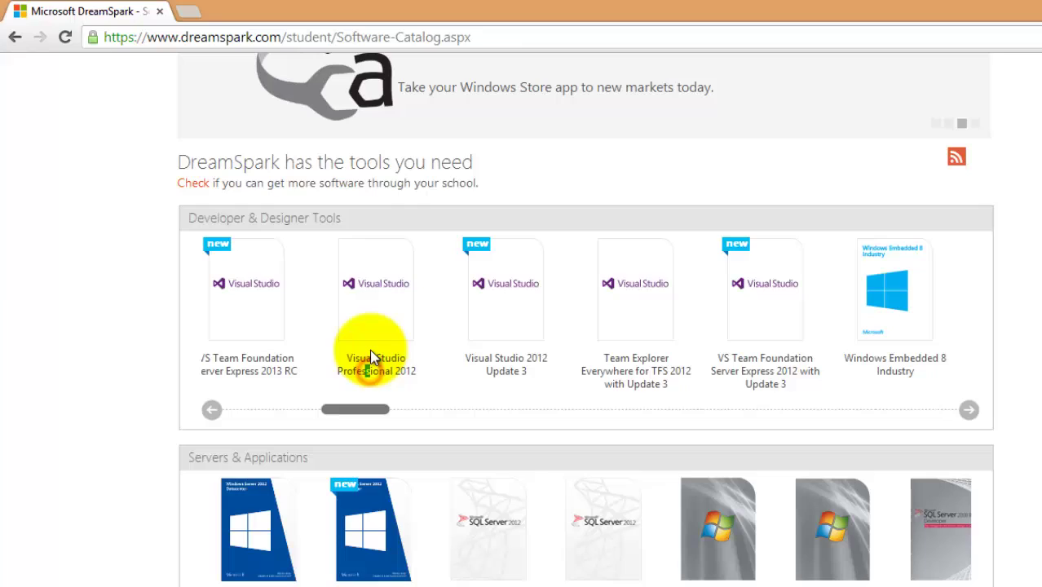
click(374, 339)
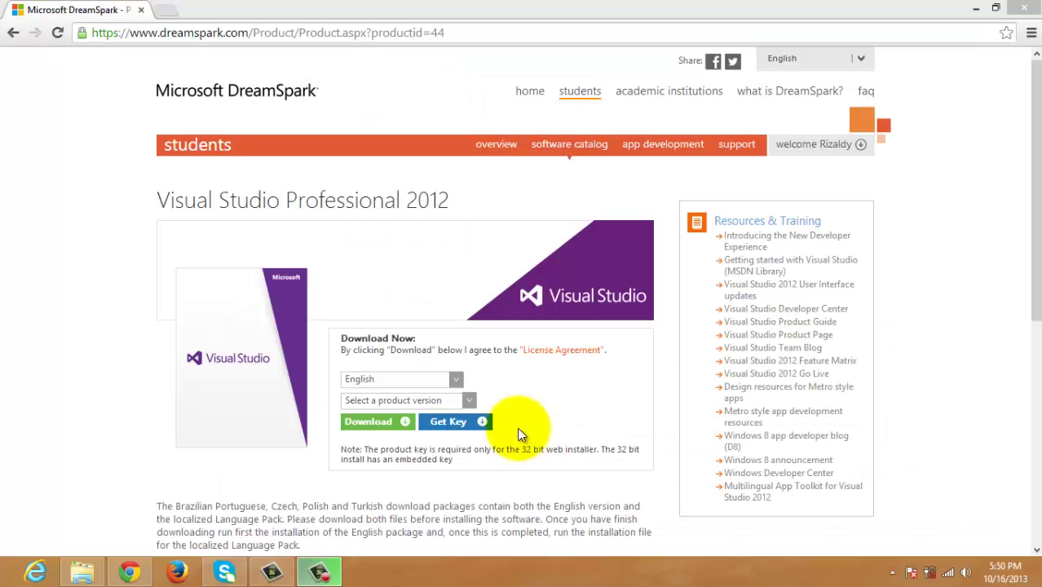
Step: Choose the 32-bit version of Visual Studio Professional 2012 and request its download
click(468, 400)
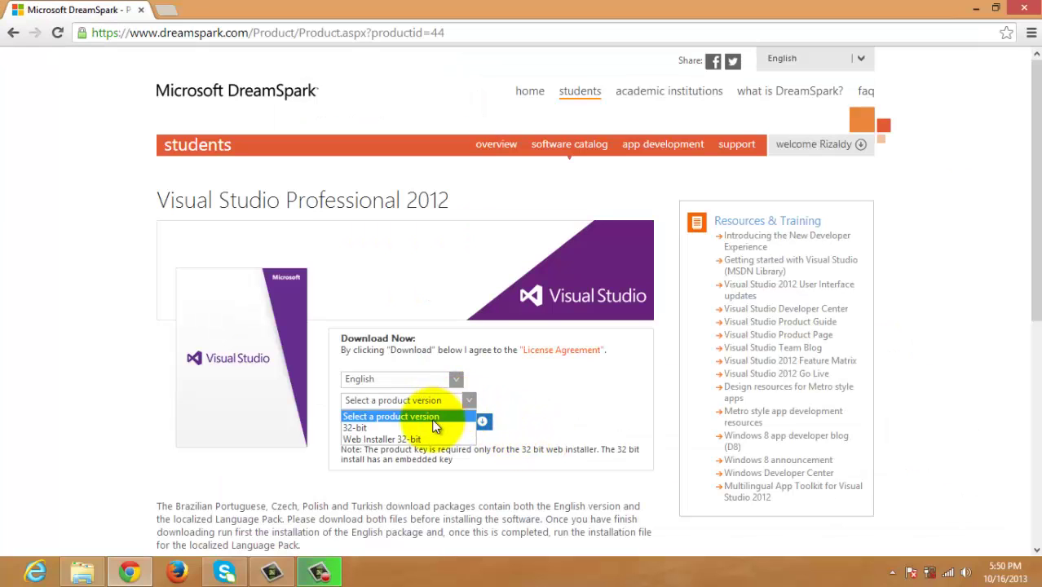
click(407, 428)
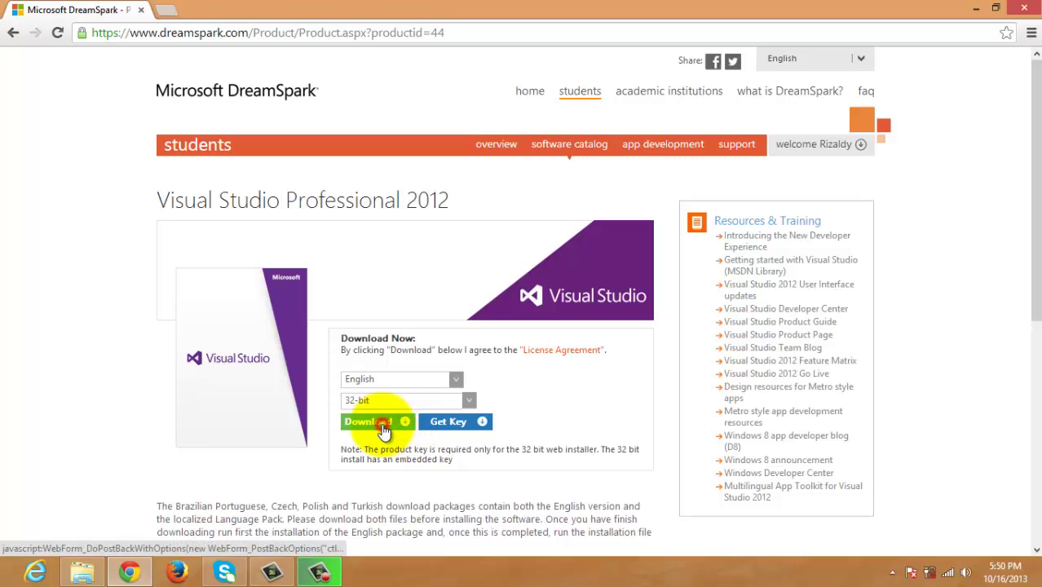
click(384, 430)
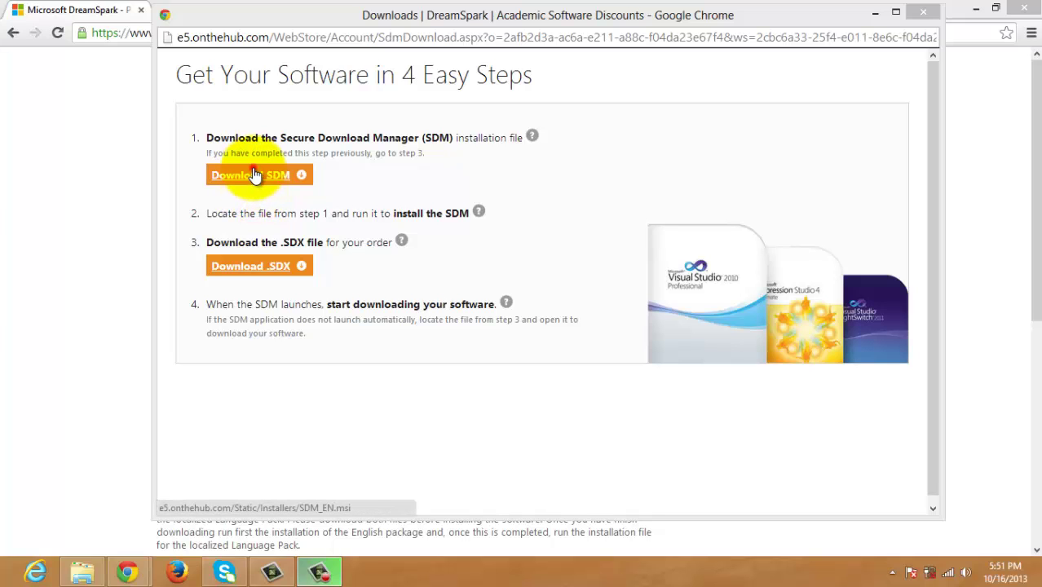
Step: Download SDM_EN.msi and install Secure Download Manager with its license agreement accepted
click(255, 175)
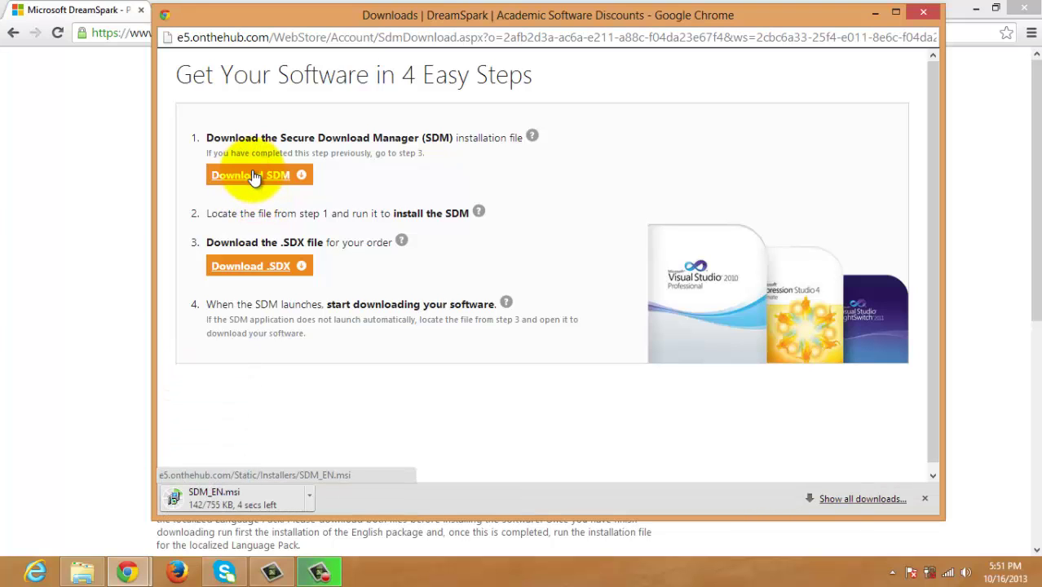
click(215, 498)
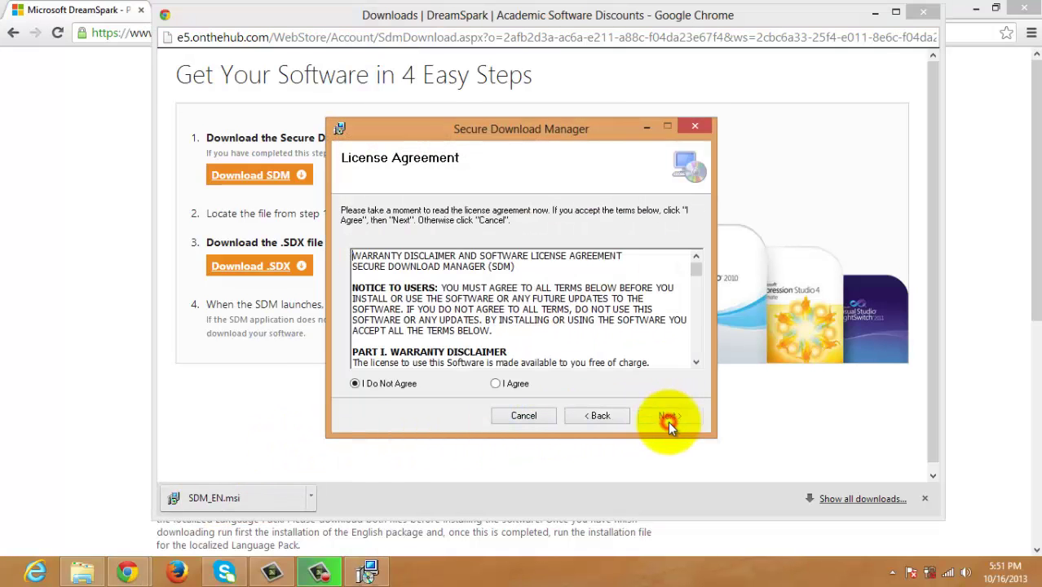
click(668, 417)
click(495, 383)
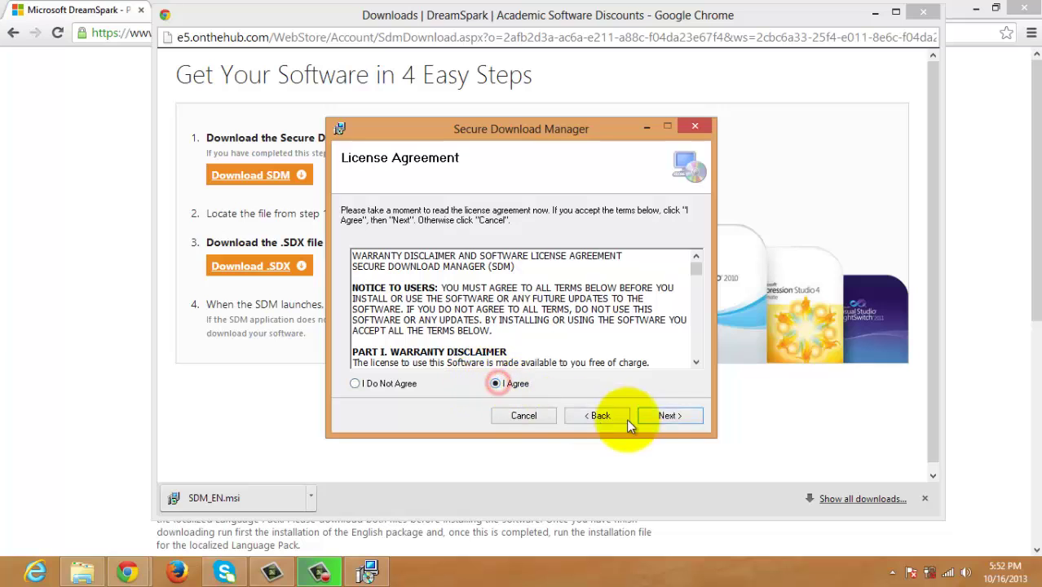
click(657, 417)
click(650, 417)
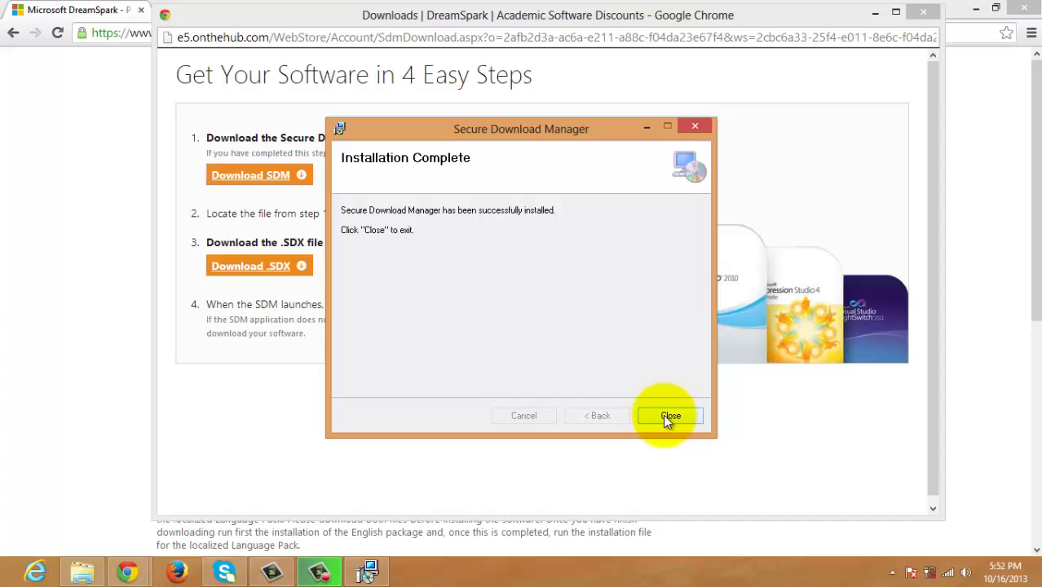
click(664, 414)
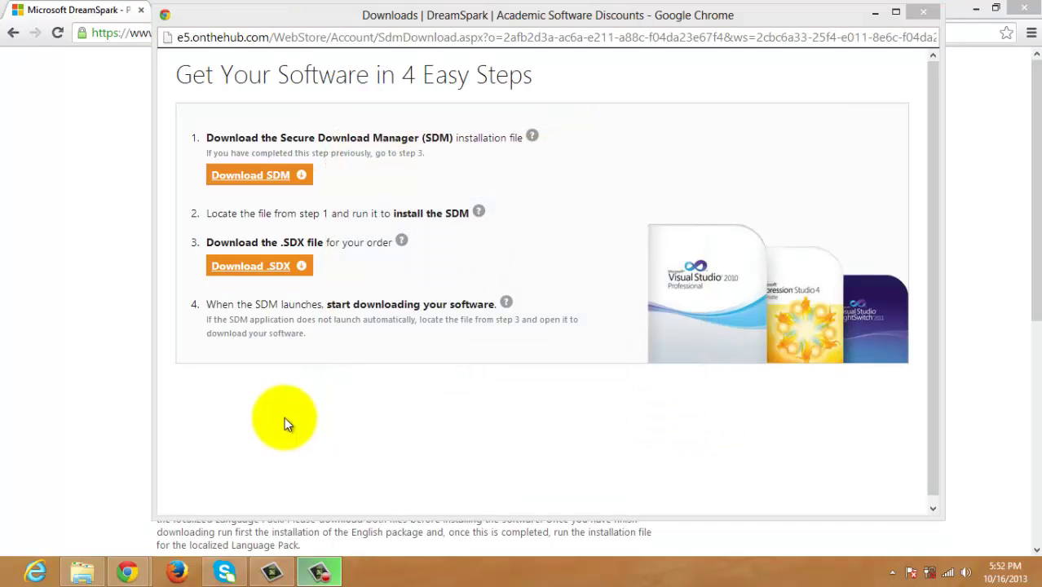
Step: Download the order's .SDX file, open it in Secure Download Manager and start the Visual Studio Professional 2012 32-bit (English) download
click(252, 276)
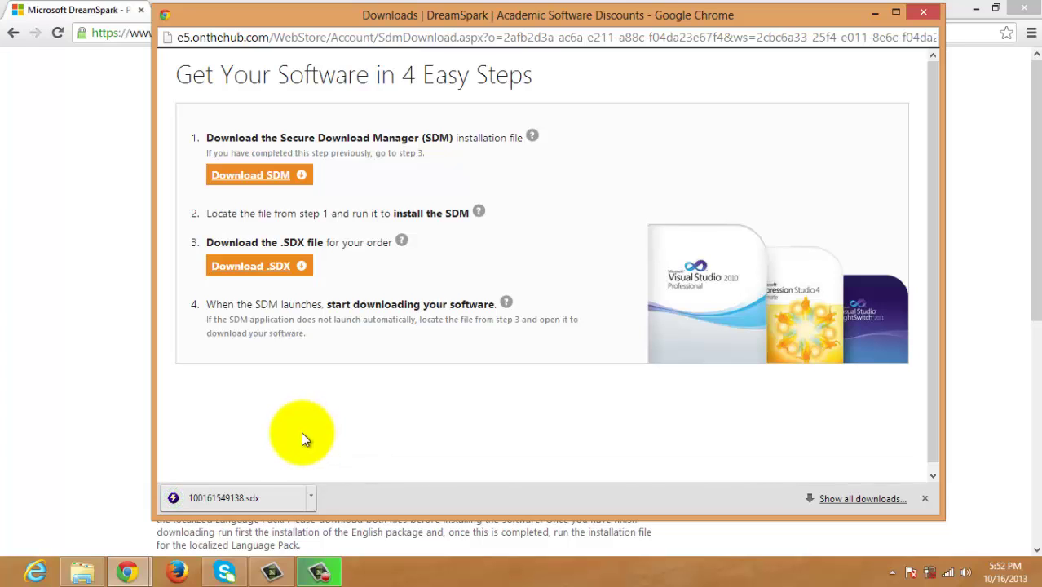
click(225, 494)
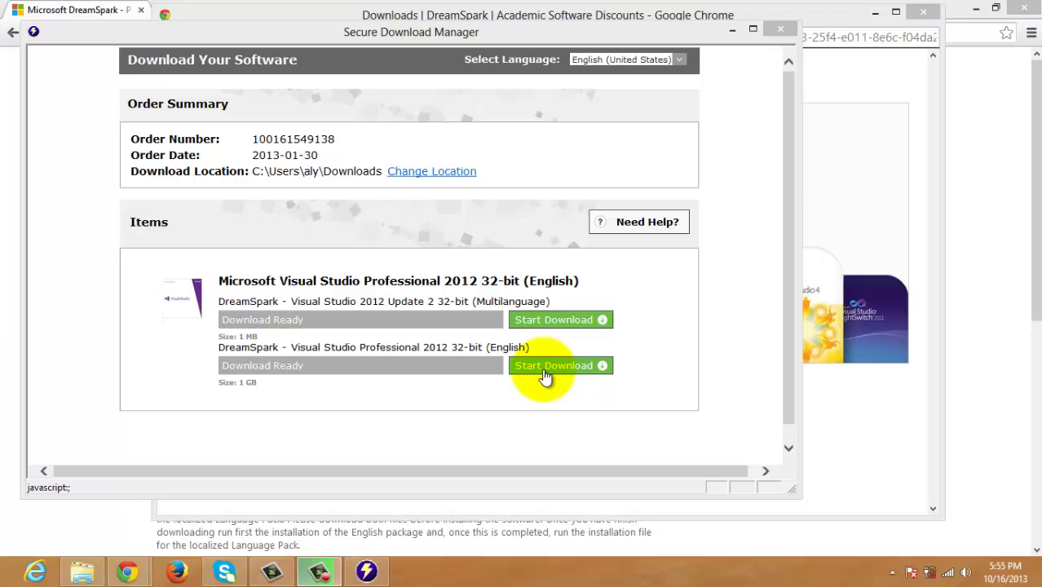
click(545, 367)
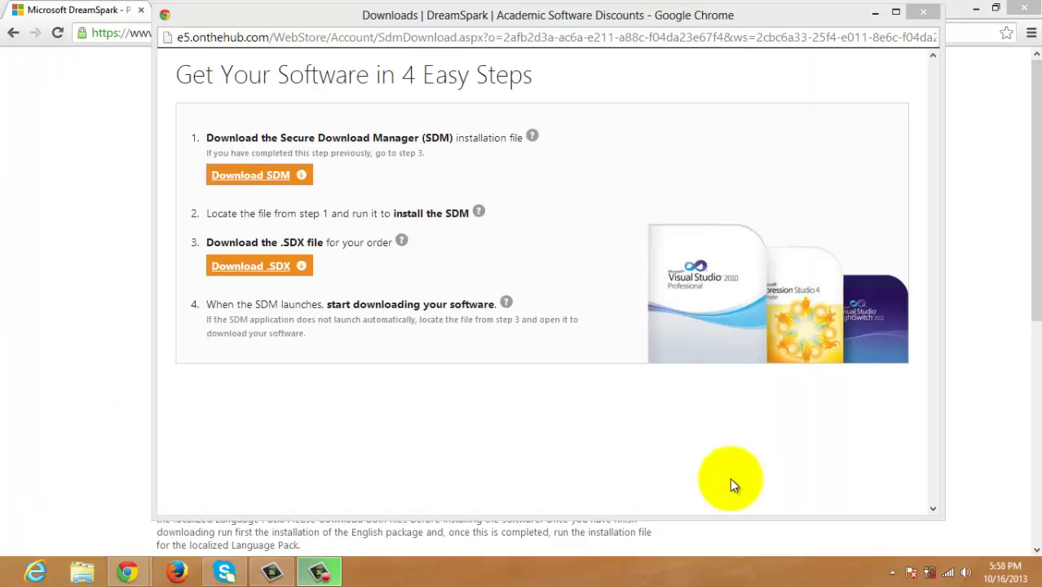
Step: Check the Downloads folder for the Visual Studio Professional 2012 ISO and close the browser's download instructions window
click(84, 573)
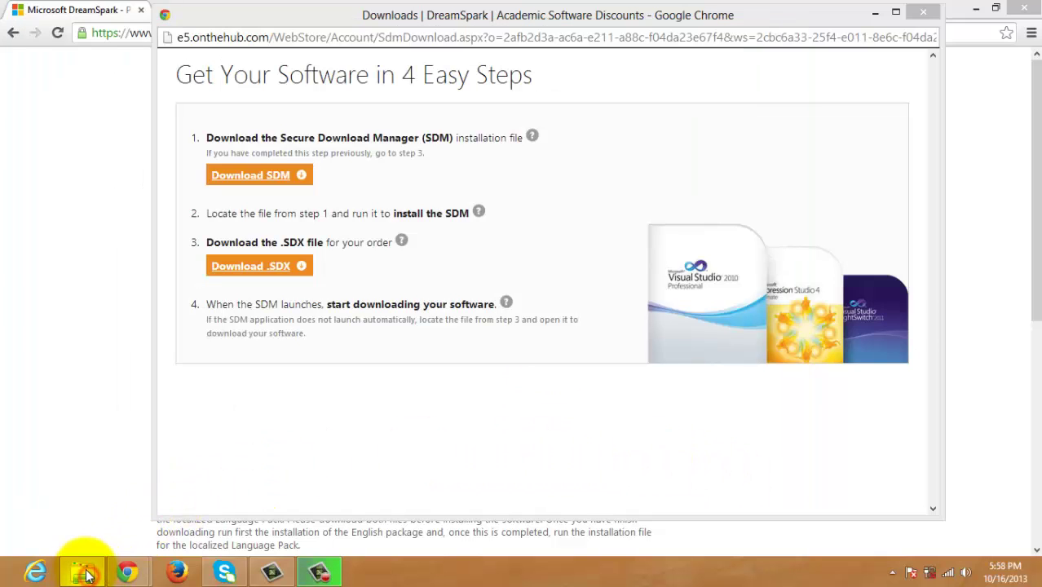
click(67, 116)
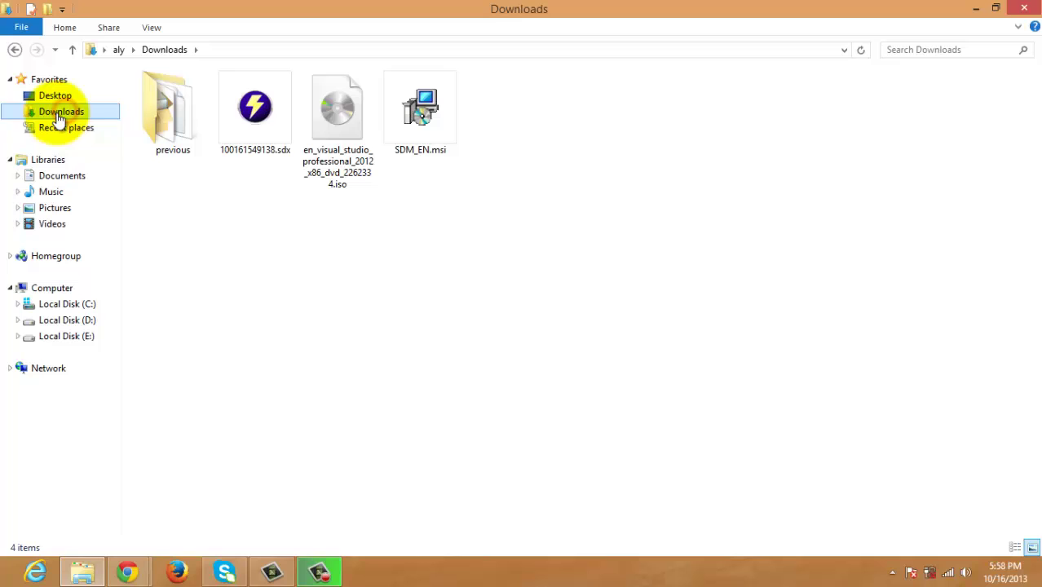
click(346, 159)
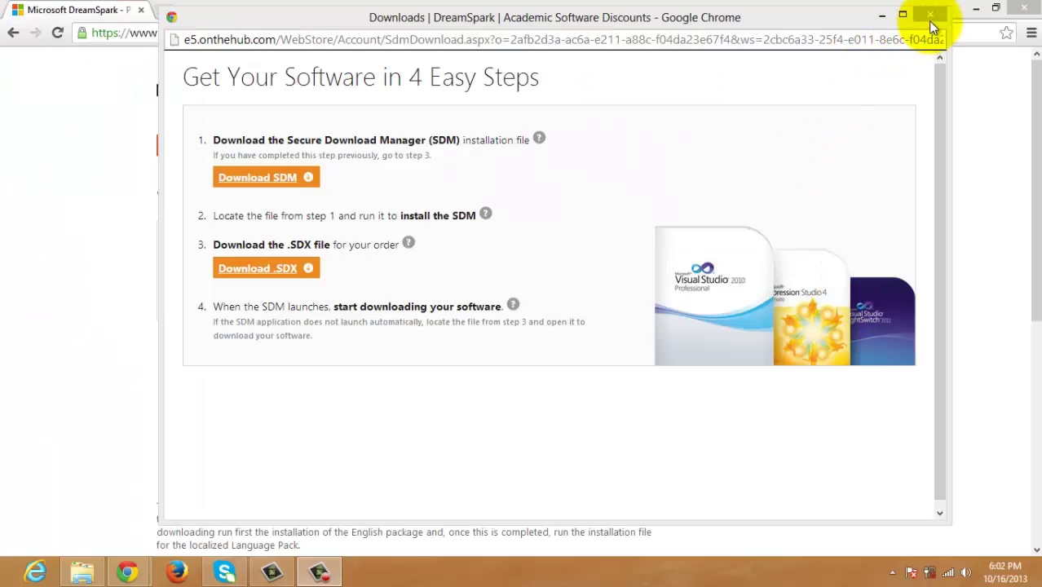
click(932, 17)
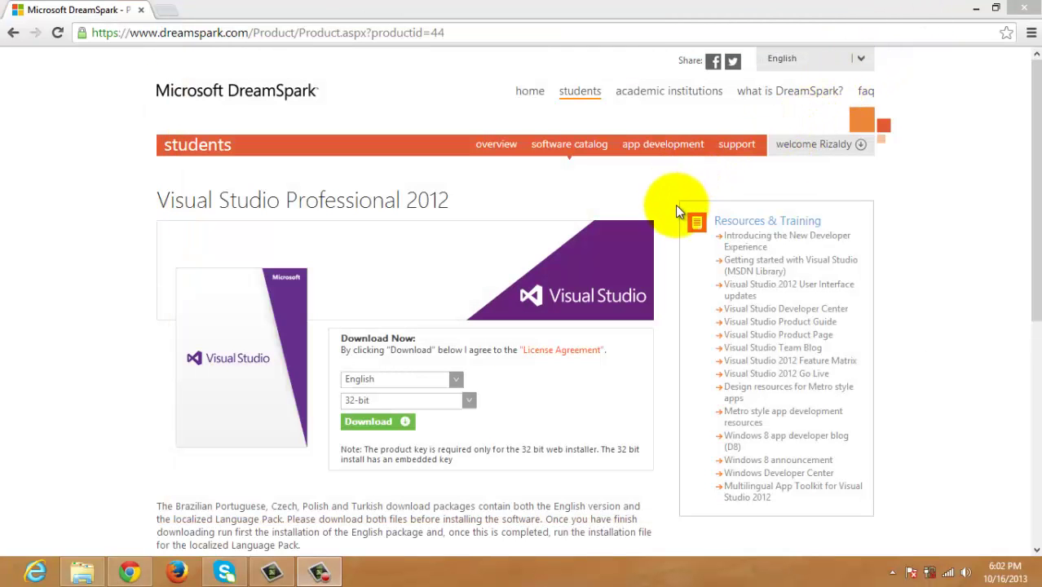
Step: Open the Visual Studio 2012 Update 3 page from the catalog's Developer & Designer Tools and request its Multilingual download
click(575, 152)
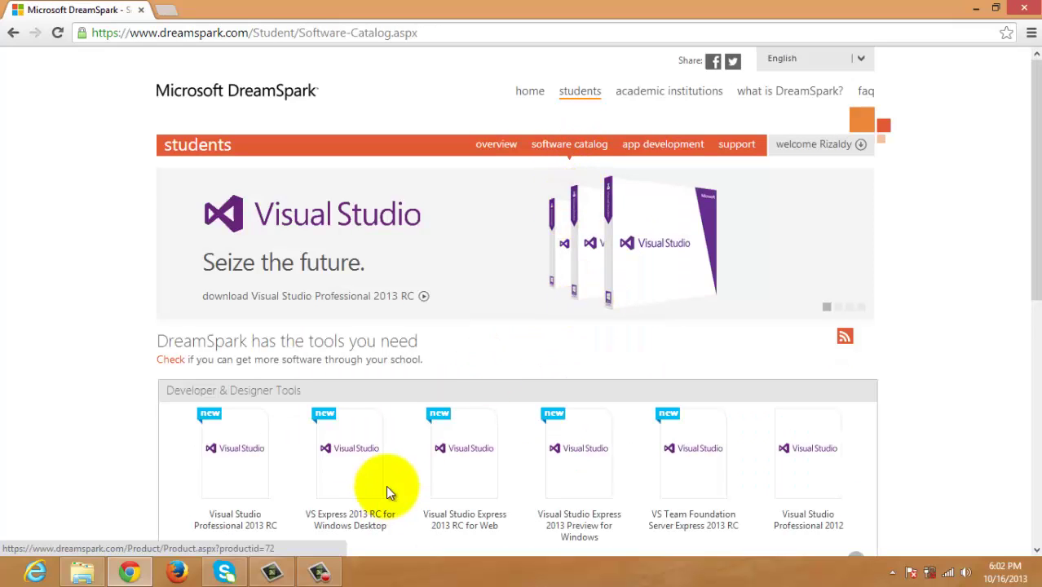
drag(1027, 277, 1015, 345)
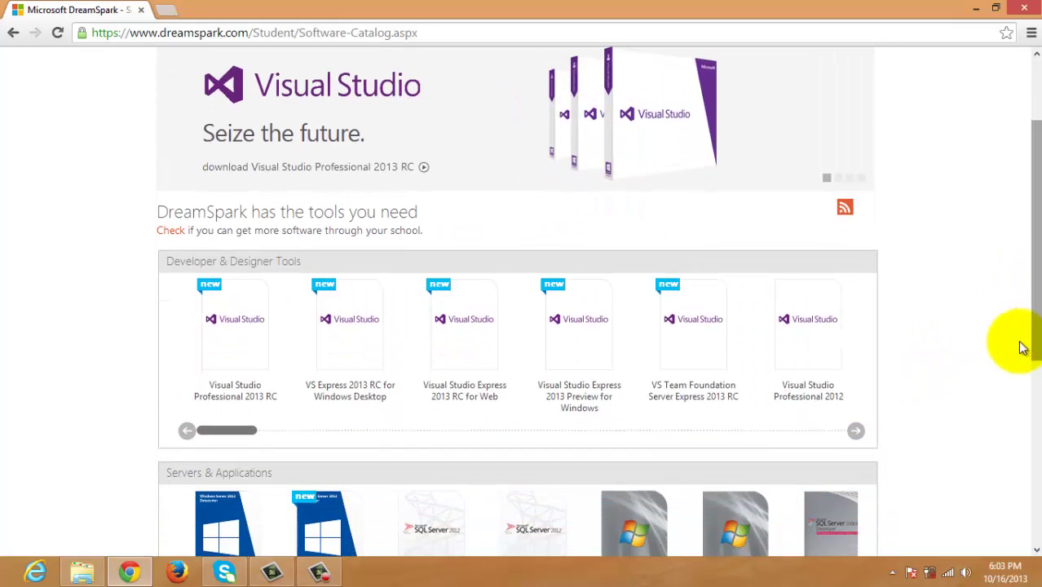
drag(253, 439, 344, 457)
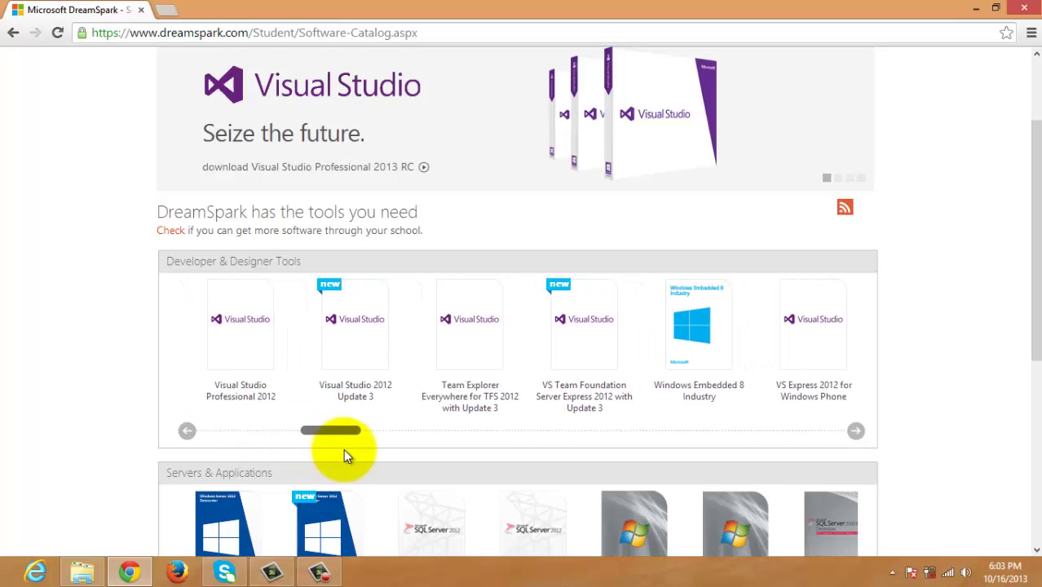
click(362, 358)
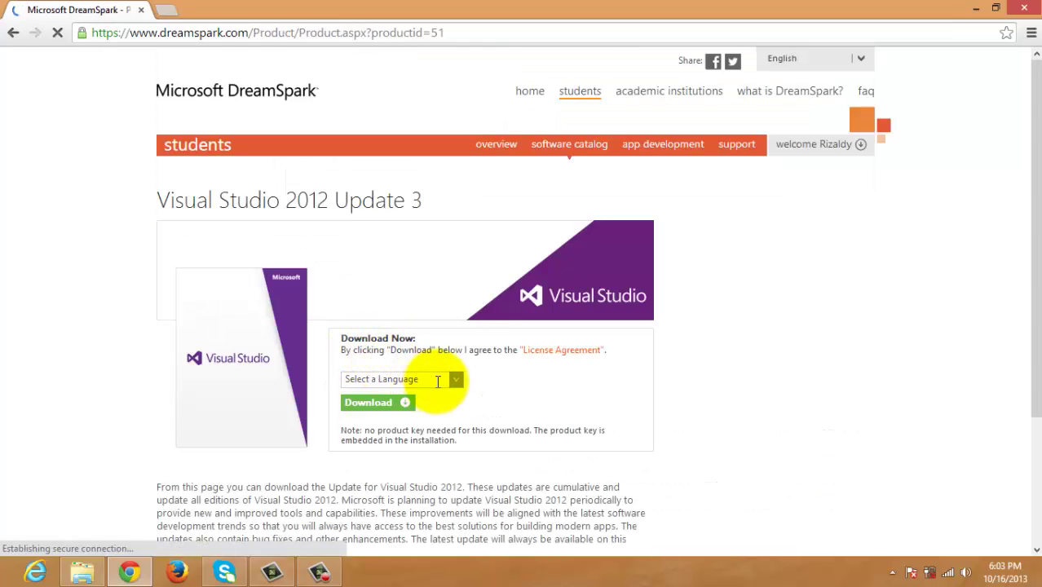
click(459, 388)
click(400, 403)
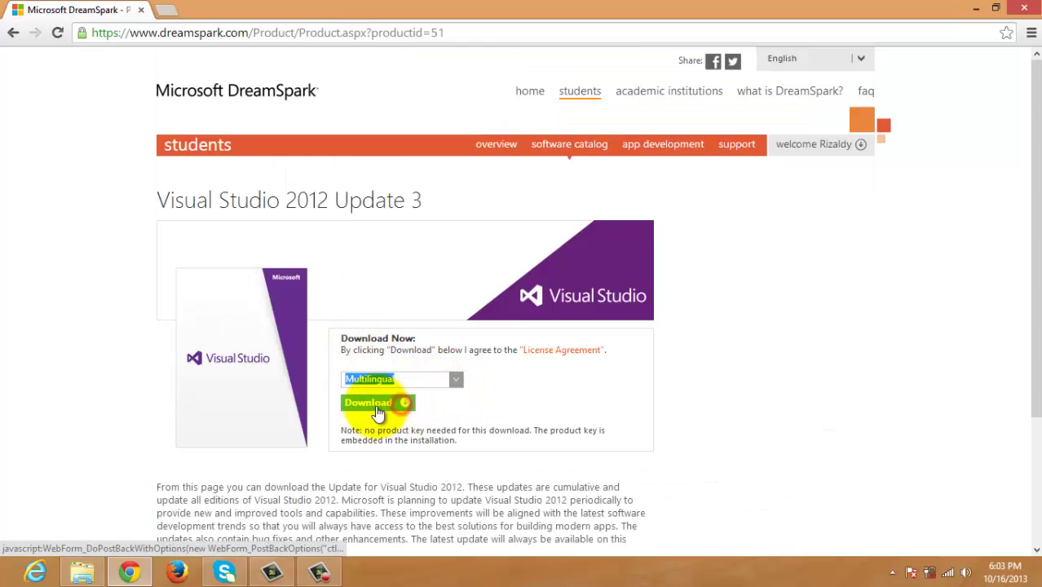
click(371, 411)
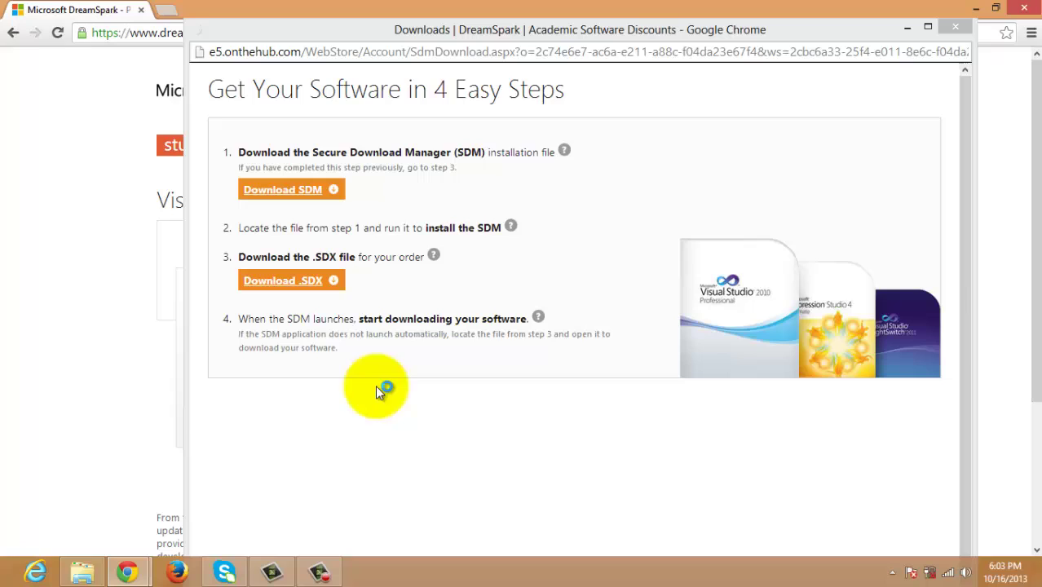
Step: Download the update order's .SDX file, open it in Secure Download Manager, and close the manager and the instructions window
click(294, 287)
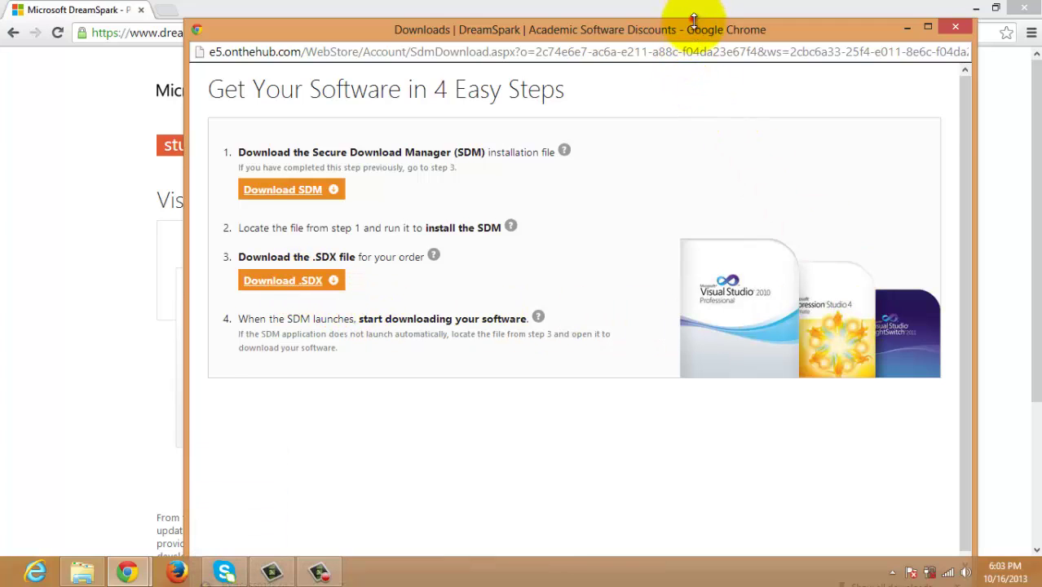
drag(693, 19, 691, 48)
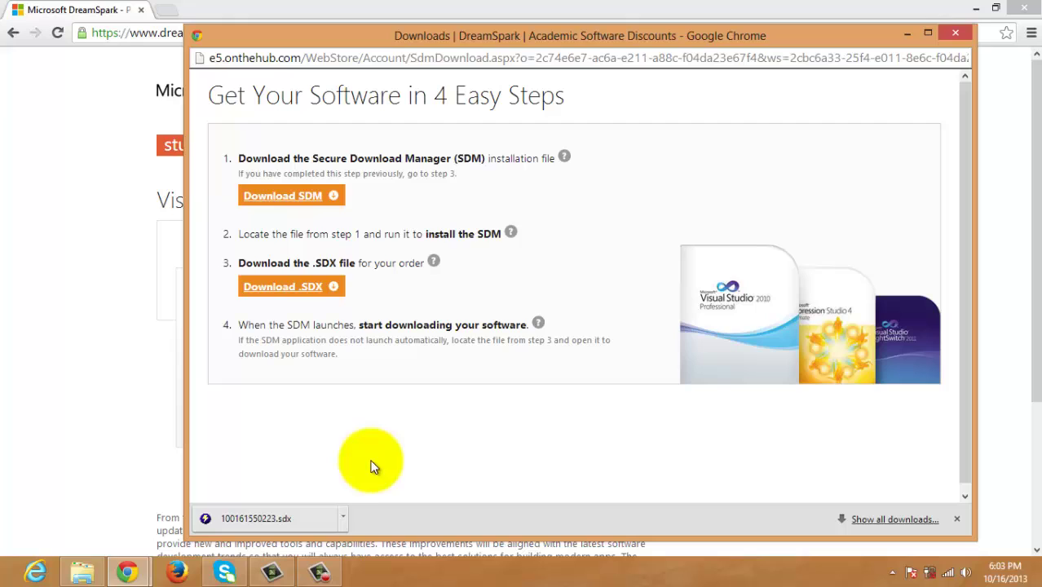
click(309, 516)
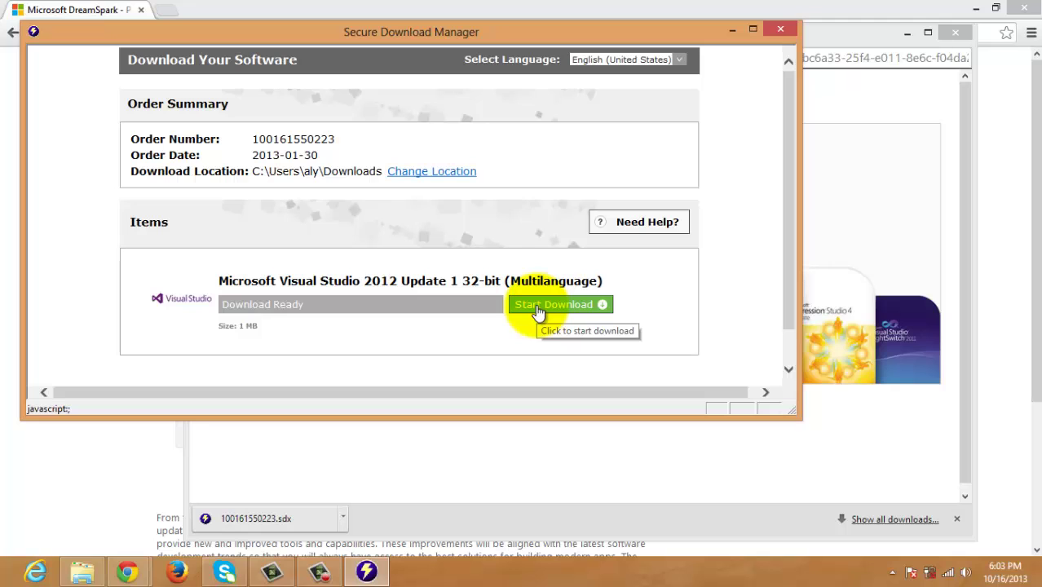
click(780, 30)
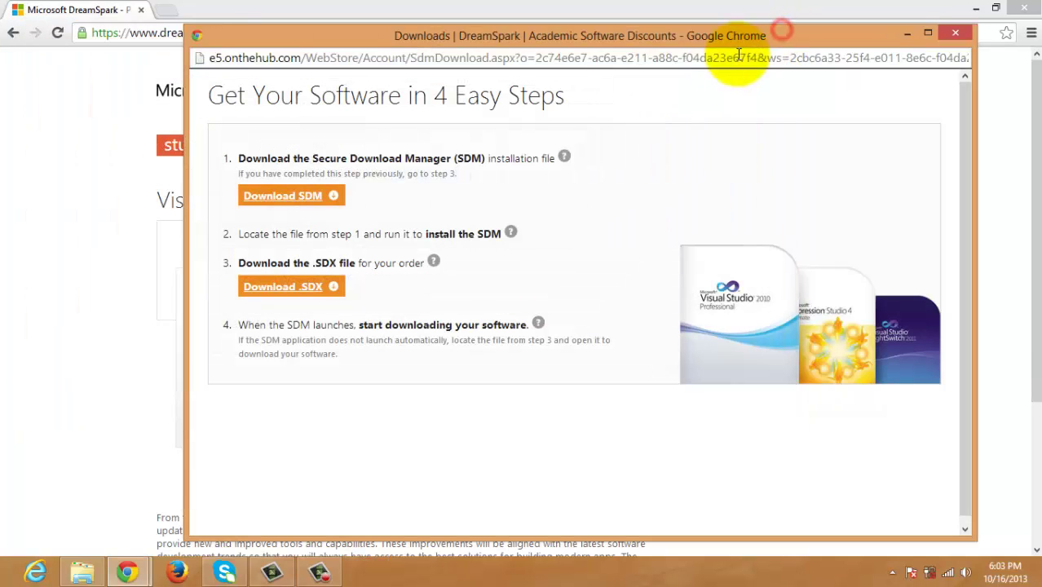
click(955, 31)
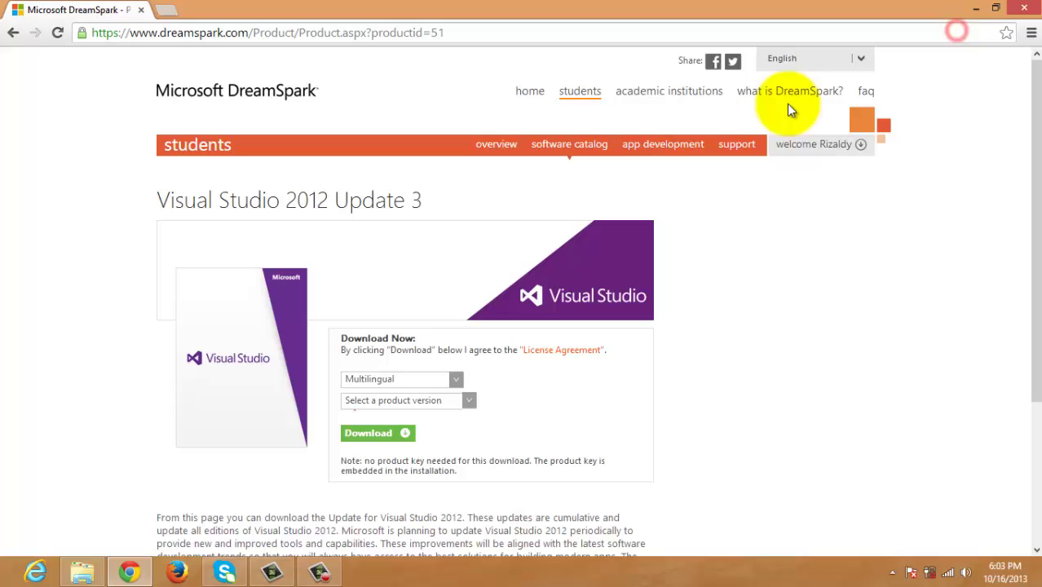
Step: Open DreamSpark's Windows Phone 8 app development page and request the 64-bit English Windows Phone 8 SDK download
click(655, 157)
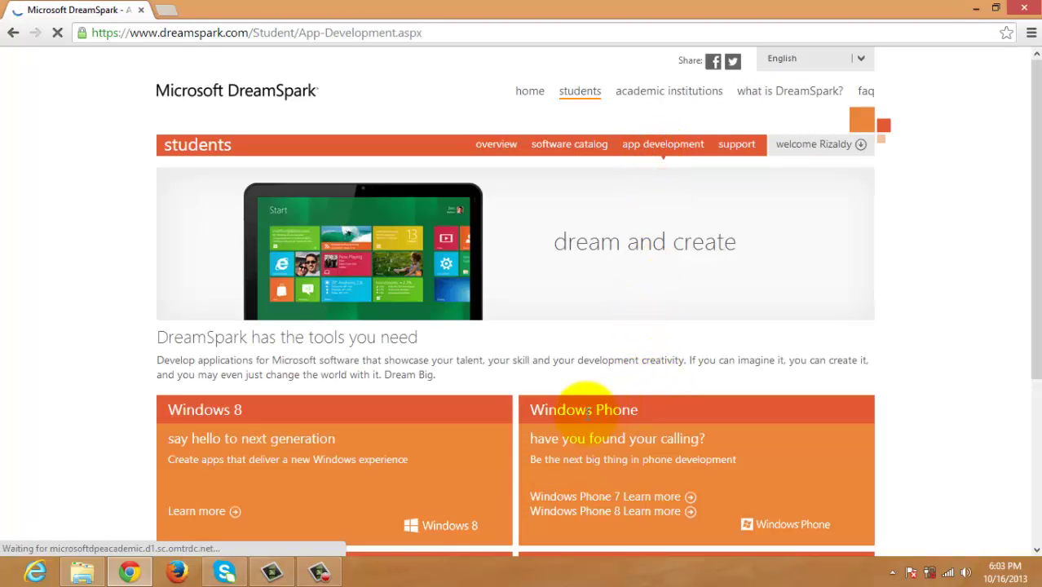
click(754, 526)
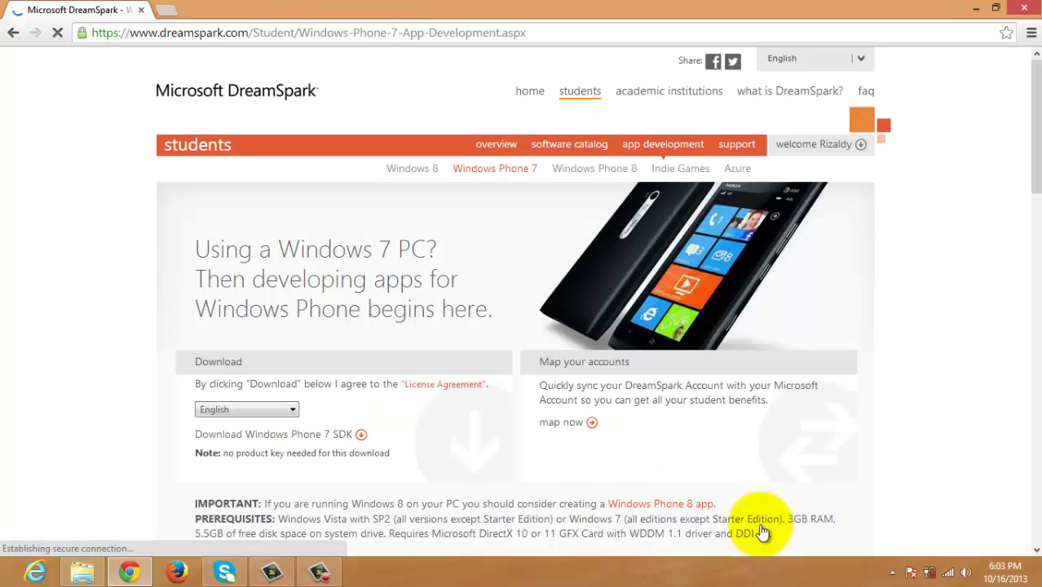
click(590, 169)
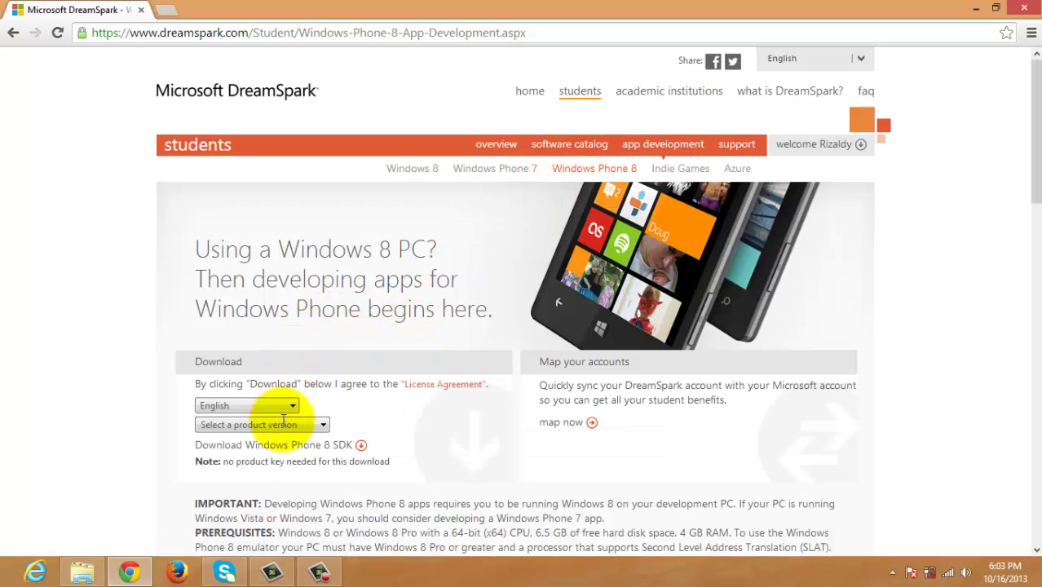
click(320, 424)
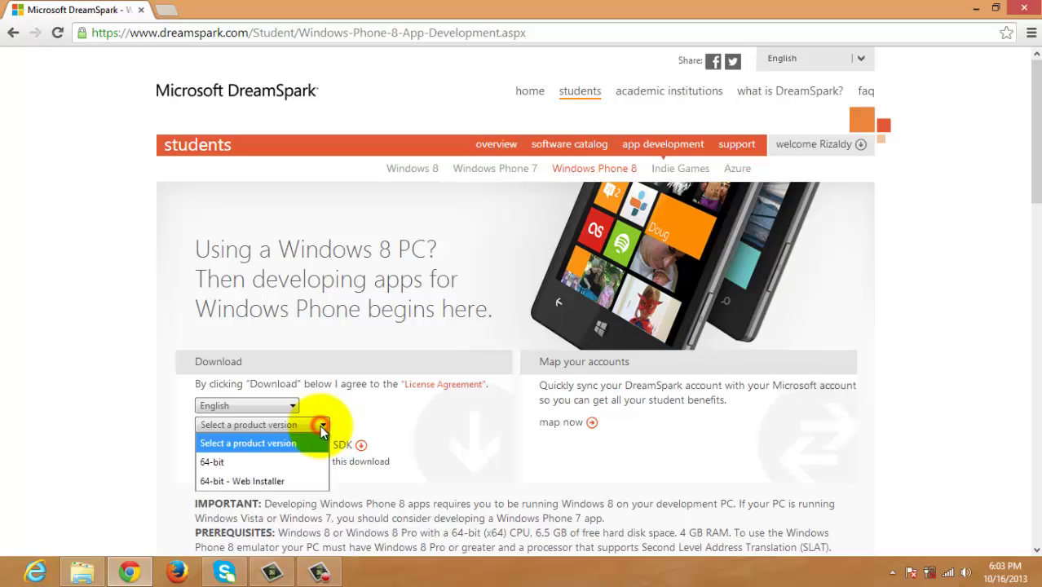
click(287, 464)
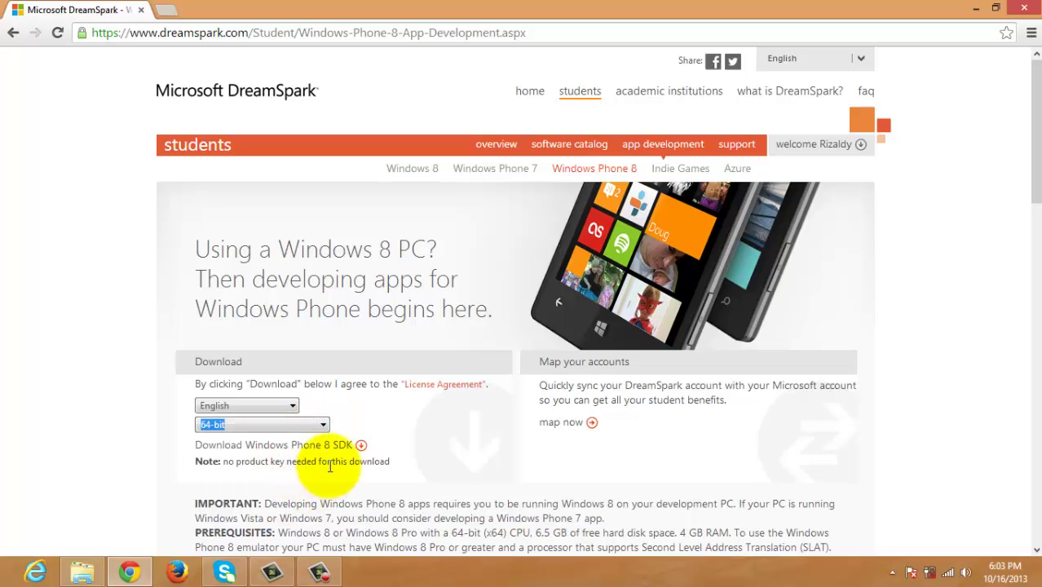
click(359, 447)
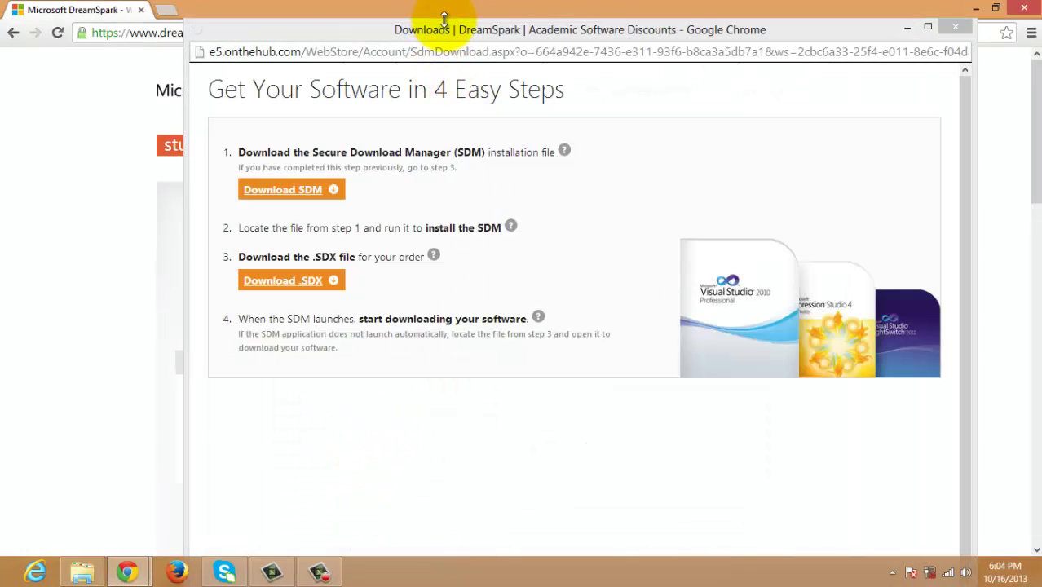
Step: Download the Windows Phone 8 SDK order's .SDX file and open it in Secure Download Manager
drag(445, 18, 425, 8)
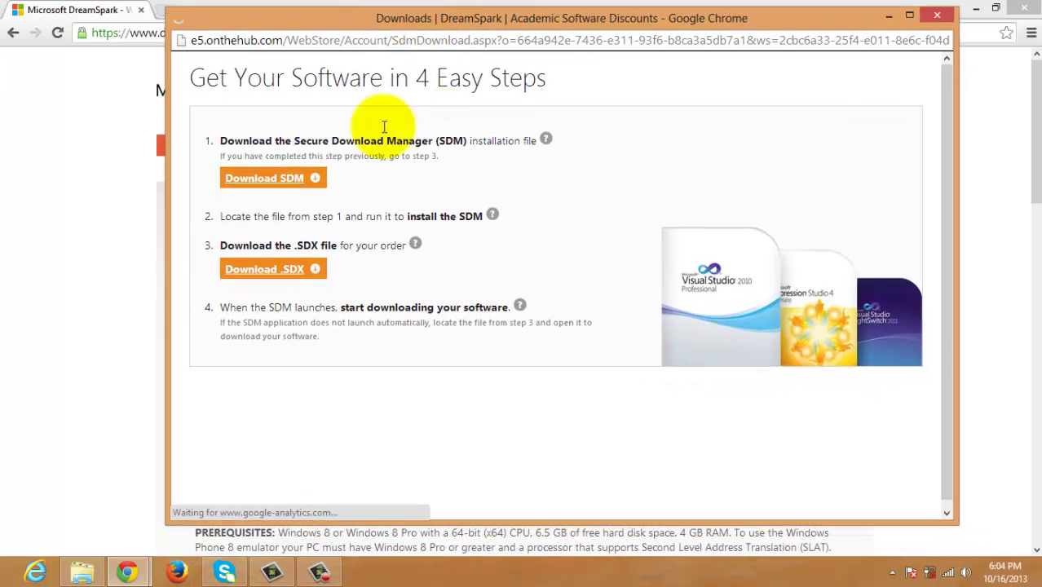
click(267, 276)
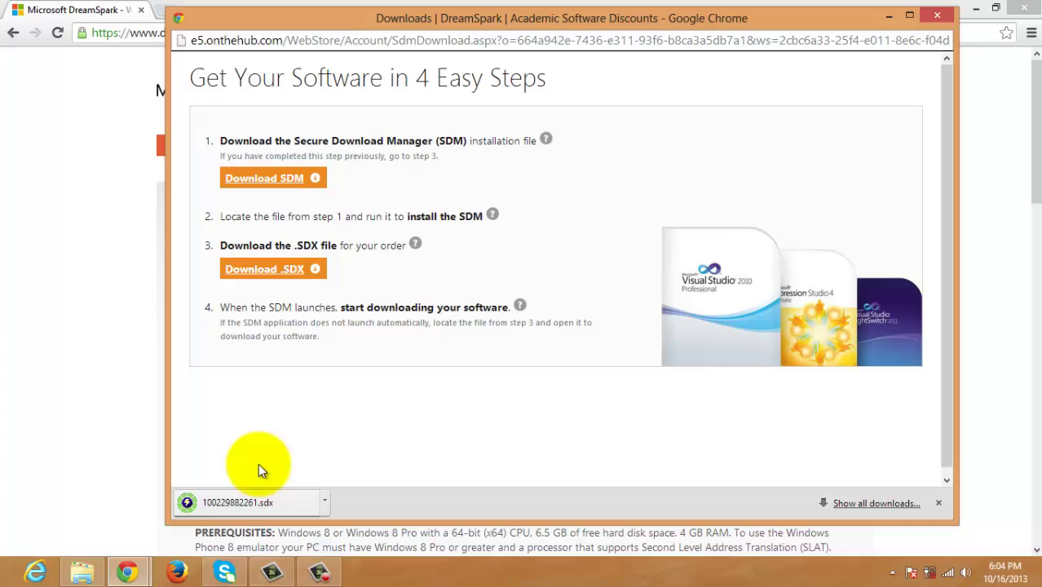
click(248, 501)
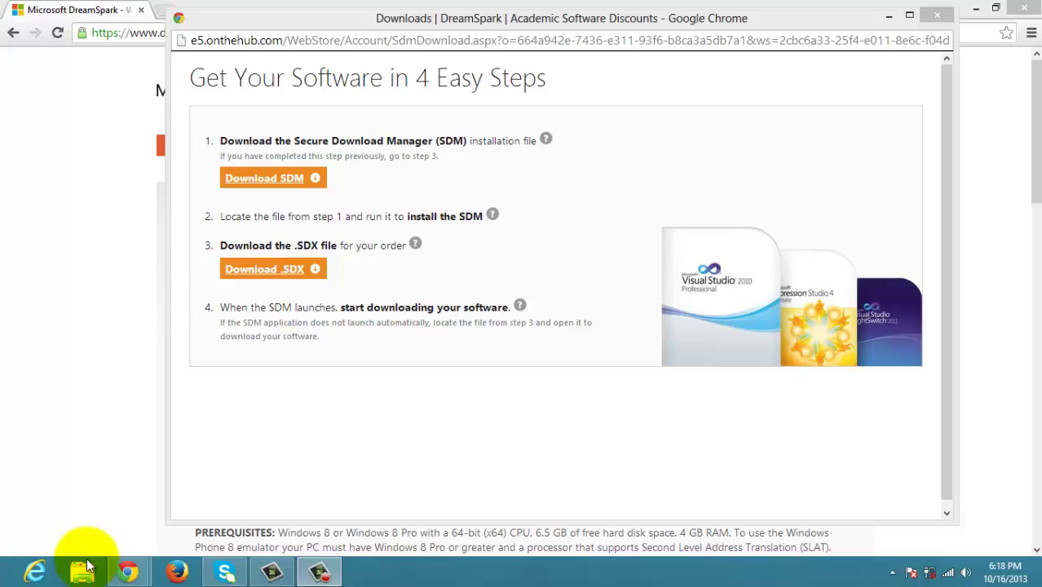
Step: Review the downloaded Visual Studio Professional 2012, Windows Phone SDK 8.0 and Visual Studio 2012 Update 3 ISO files in Downloads
click(82, 571)
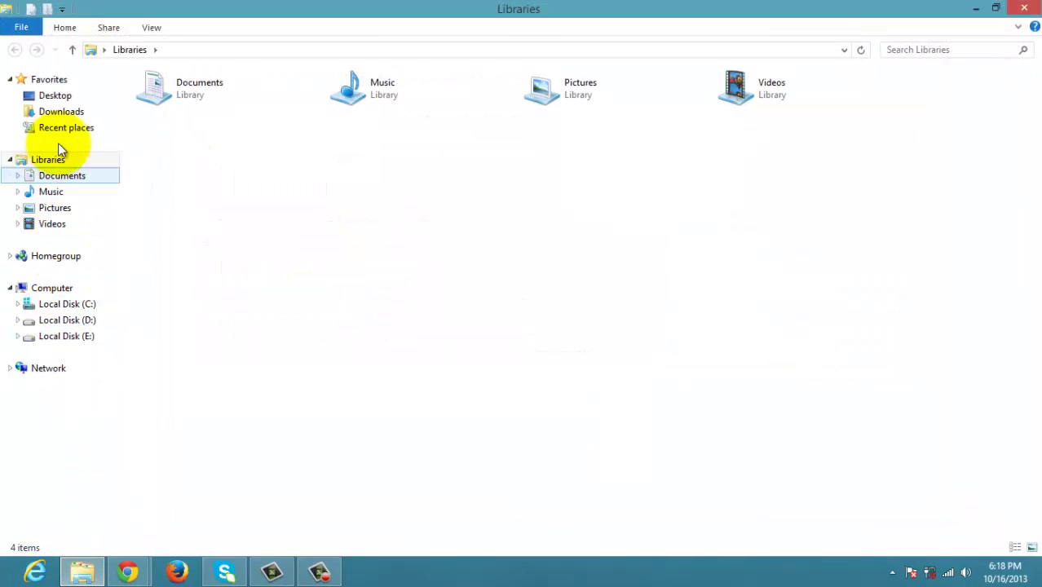
click(66, 110)
drag(559, 296, 759, 170)
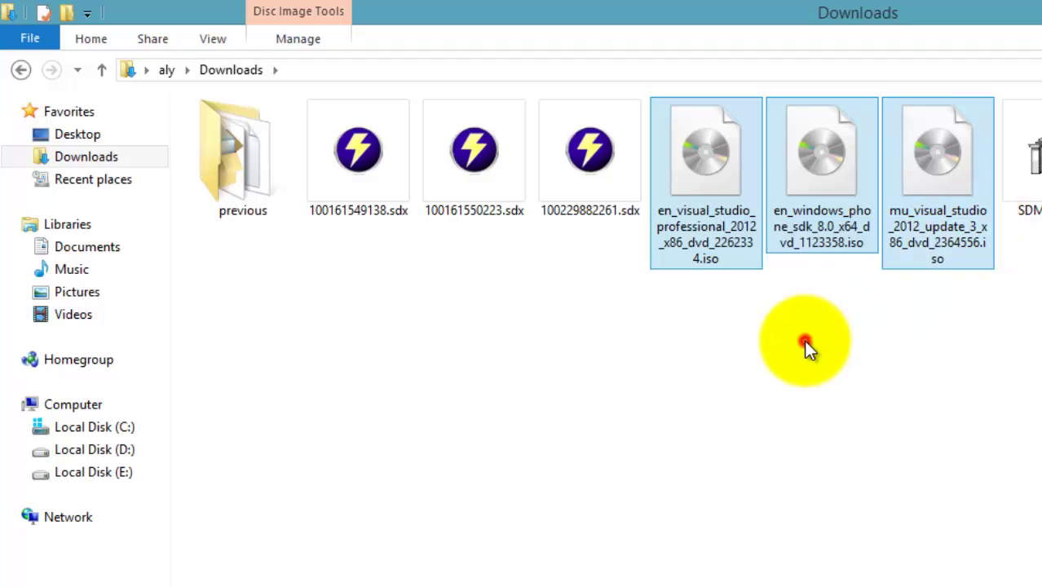
click(805, 342)
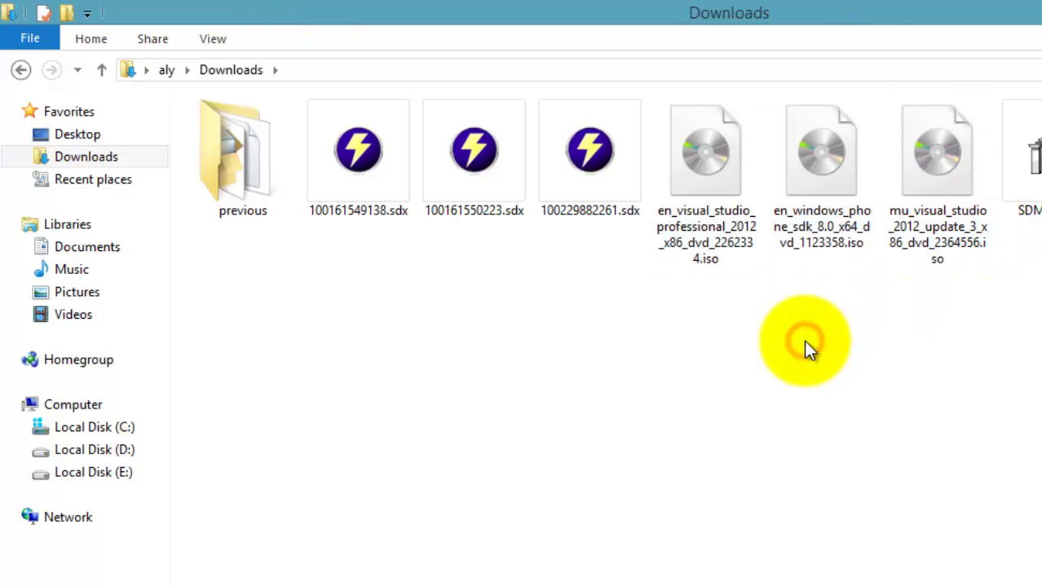
Step: Mount the Visual Studio Professional 2012, Visual Studio 2012 Update 3 and Windows Phone SDK 8.0 ISO images, returning to Downloads after each
double_click(715, 222)
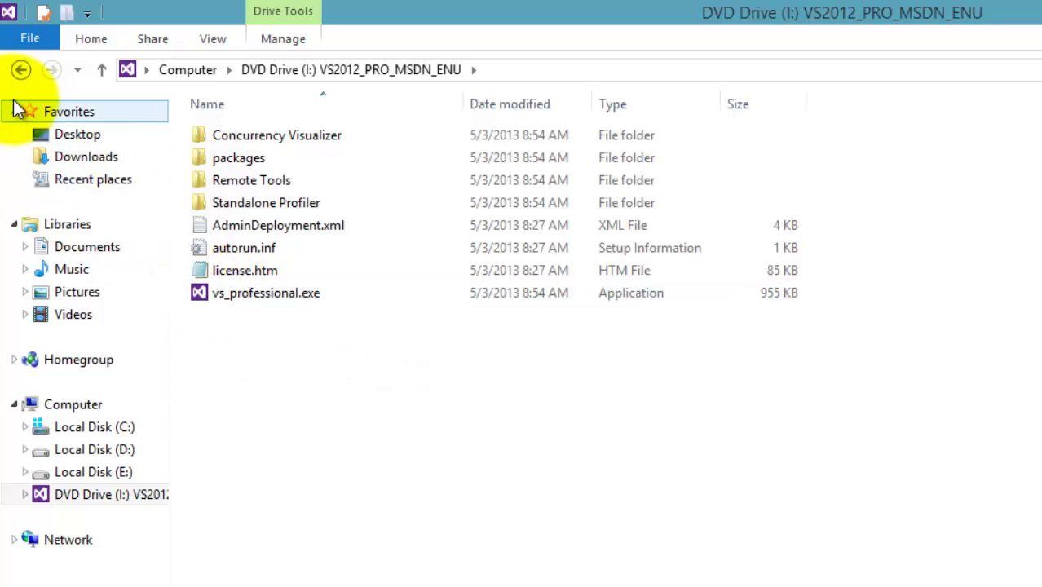
click(21, 72)
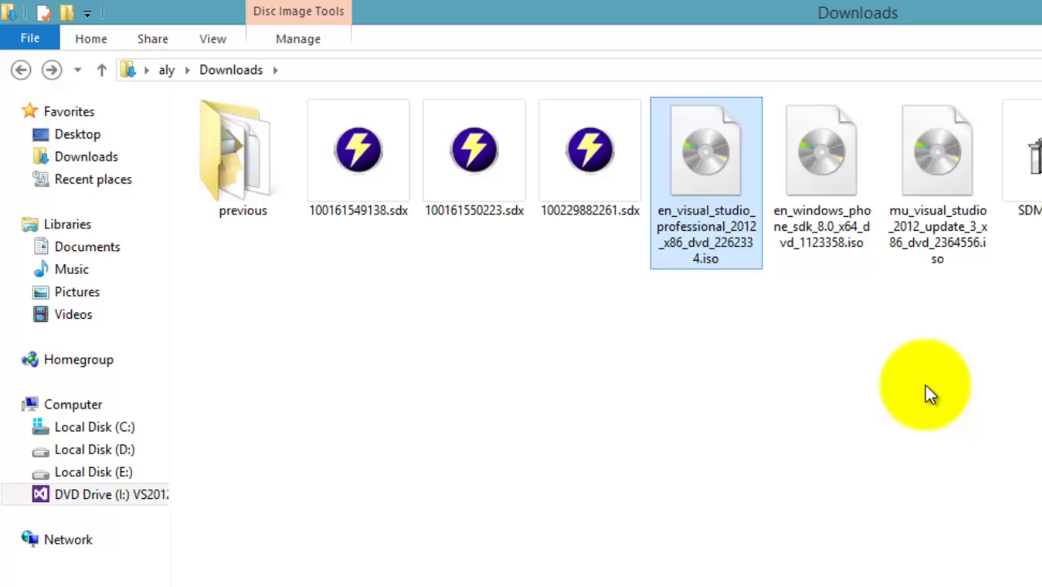
ctrl+click(934, 183)
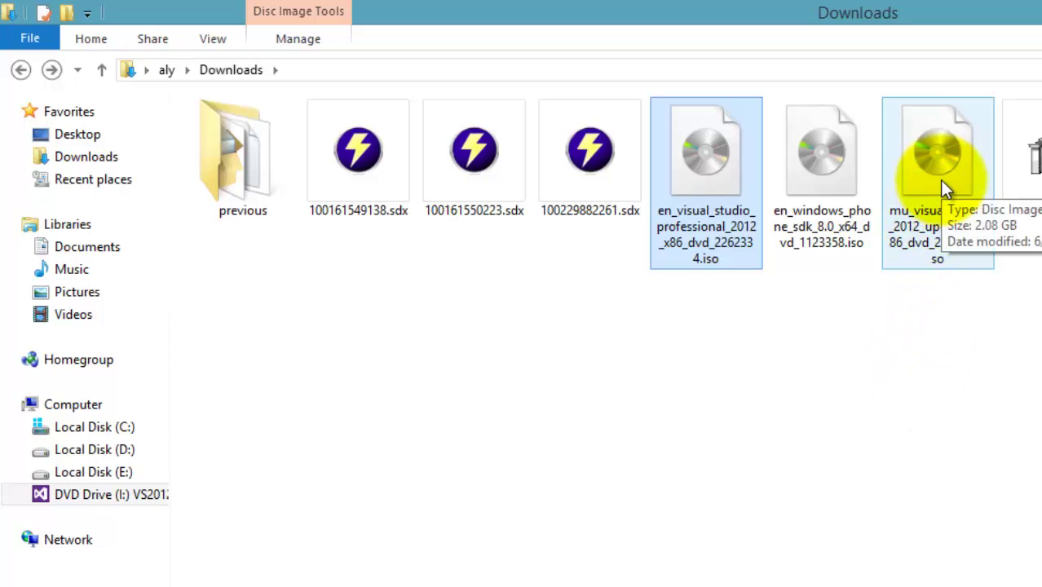
double_click(940, 180)
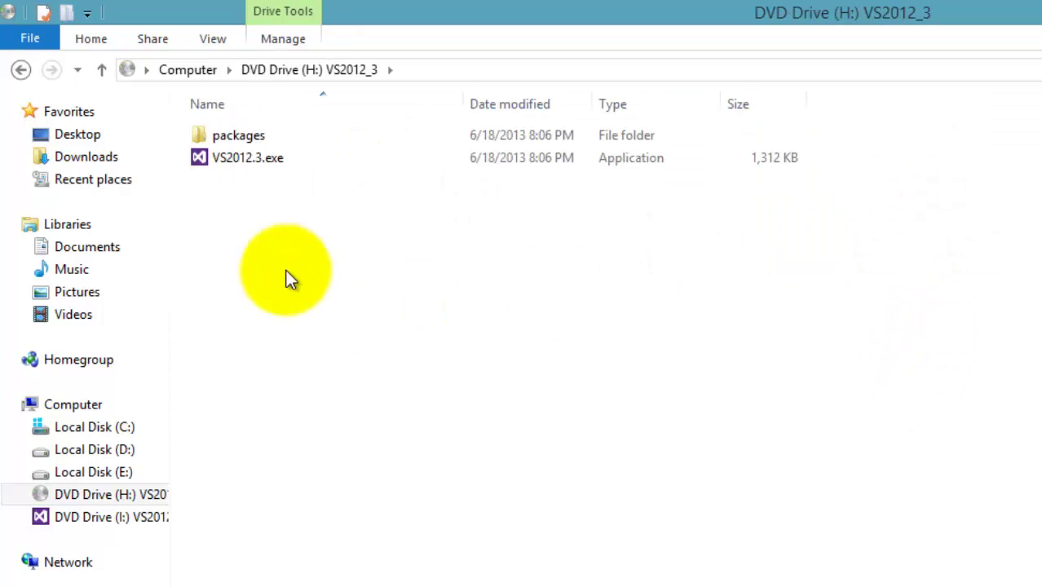
click(229, 166)
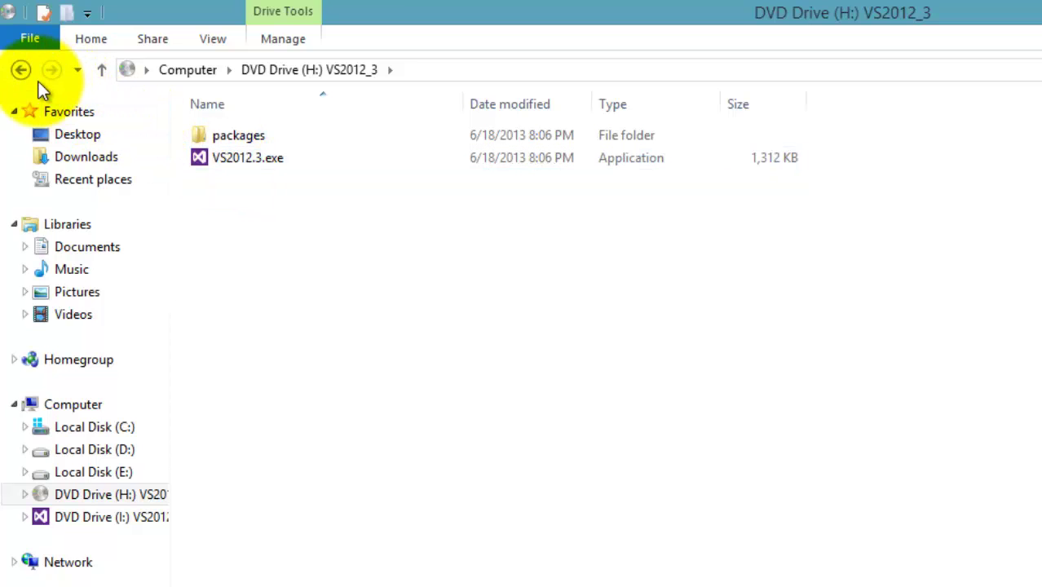
click(20, 70)
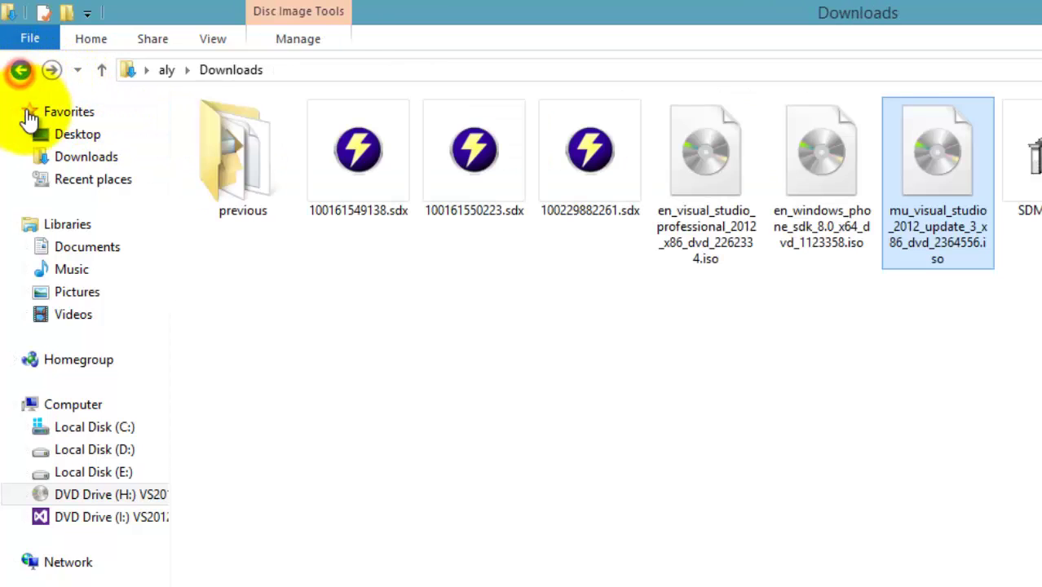
double_click(822, 222)
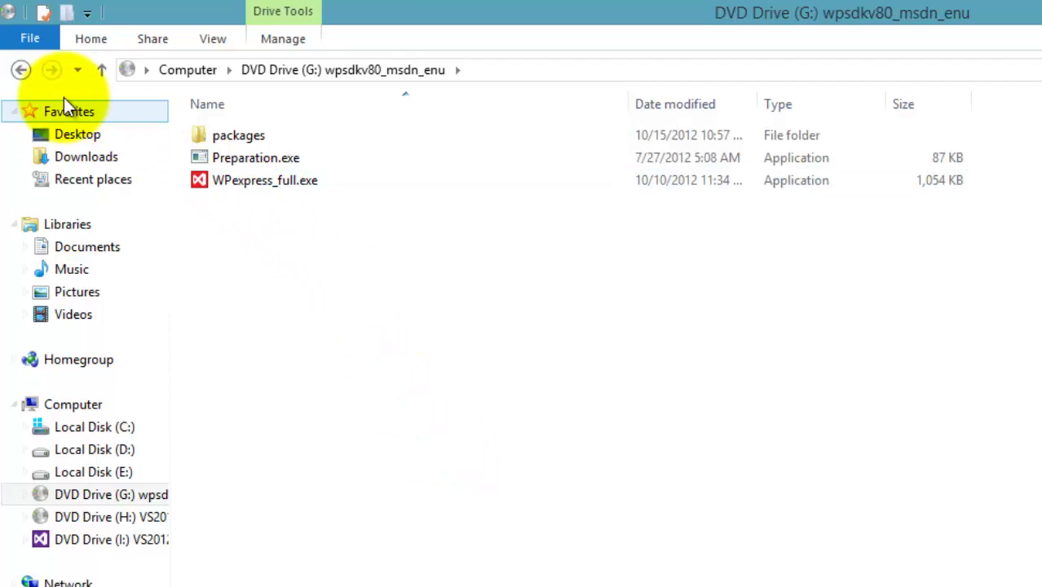
click(21, 70)
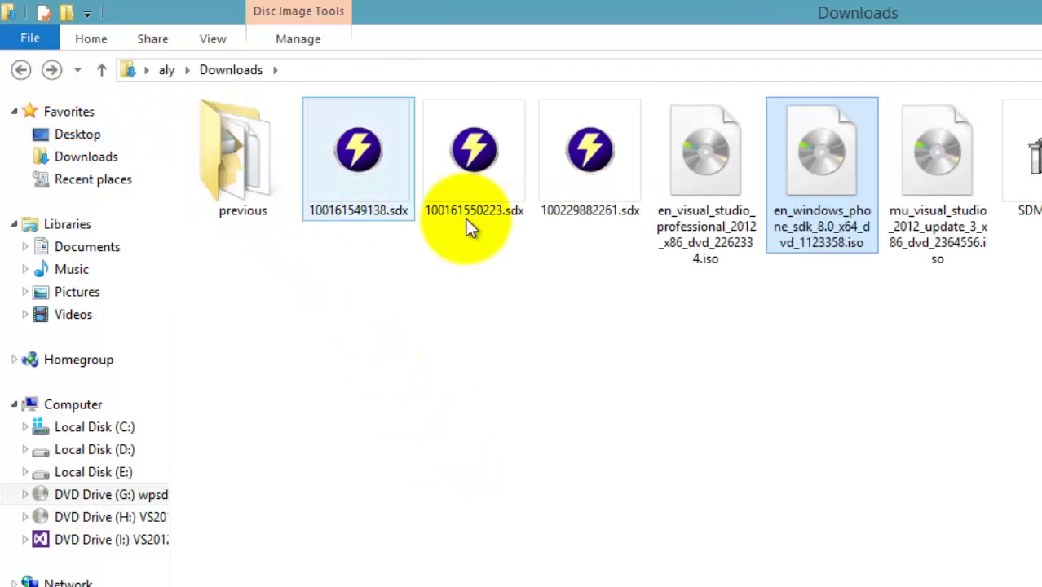